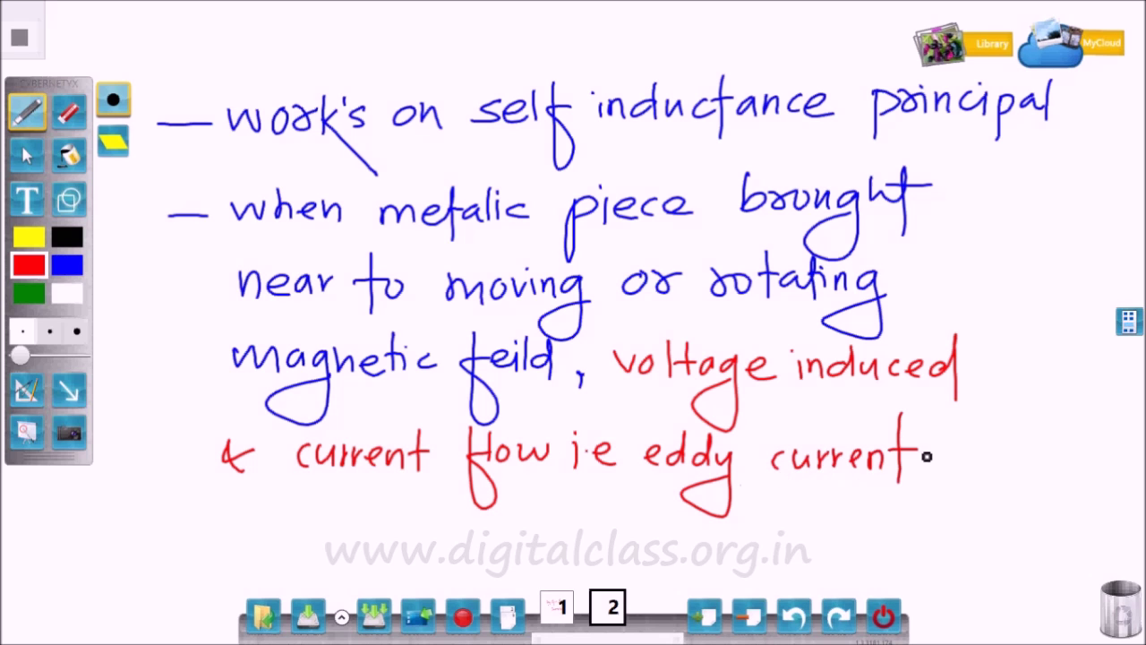
Shrink all the handwritten notes on the page together and move them to the upper part of the page
{"action": "left_click", "coordinate": [26, 155]}
{"action": "left_click_drag", "start_coordinate": [169, 325], "coordinate": [1082, 85]}
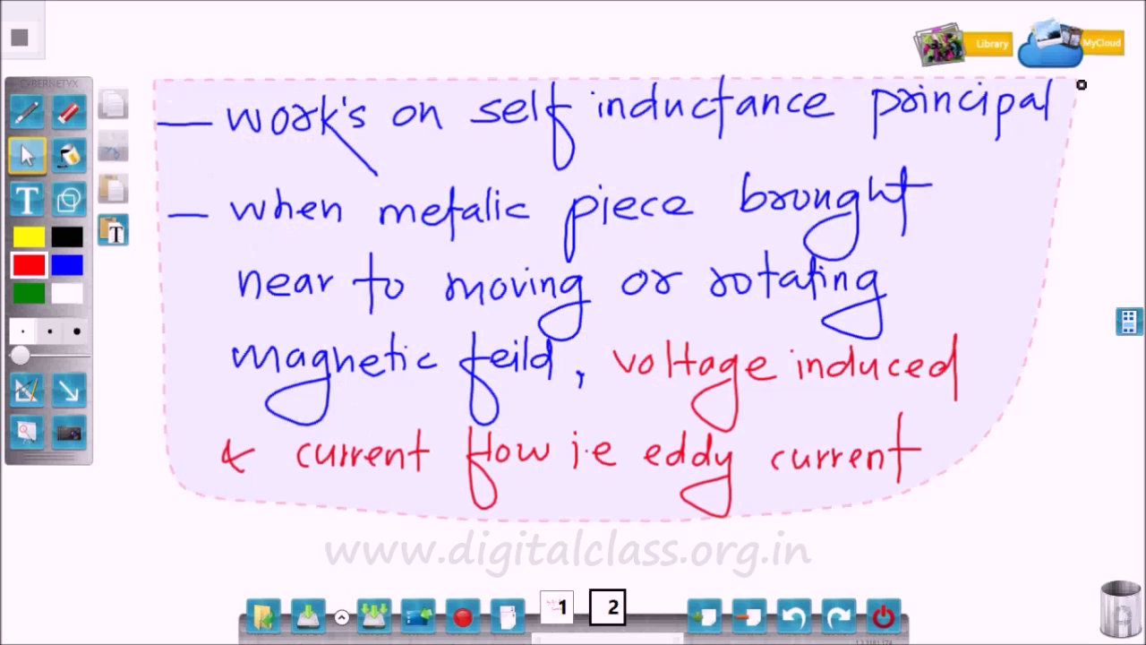
{"action": "left_click_drag", "start_coordinate": [1081, 84], "coordinate": [1082, 84]}
{"action": "left_click_drag", "start_coordinate": [1063, 504], "coordinate": [689, 248]}
{"action": "left_click_drag", "start_coordinate": [630, 225], "coordinate": [612, 234]}
Handwrite in blue below: "Here metalic piece is solid conductor it has no coils. that why eddy current i.e. directionless current produces."
{"action": "left_click", "coordinate": [27, 112]}
{"action": "left_click", "coordinate": [67, 264]}
{"action": "left_click_drag", "start_coordinate": [190, 318], "coordinate": [241, 315]}
{"action": "left_click_drag", "start_coordinate": [260, 327], "coordinate": [288, 358]}
{"action": "left_click_drag", "start_coordinate": [292, 326], "coordinate": [310, 335]}
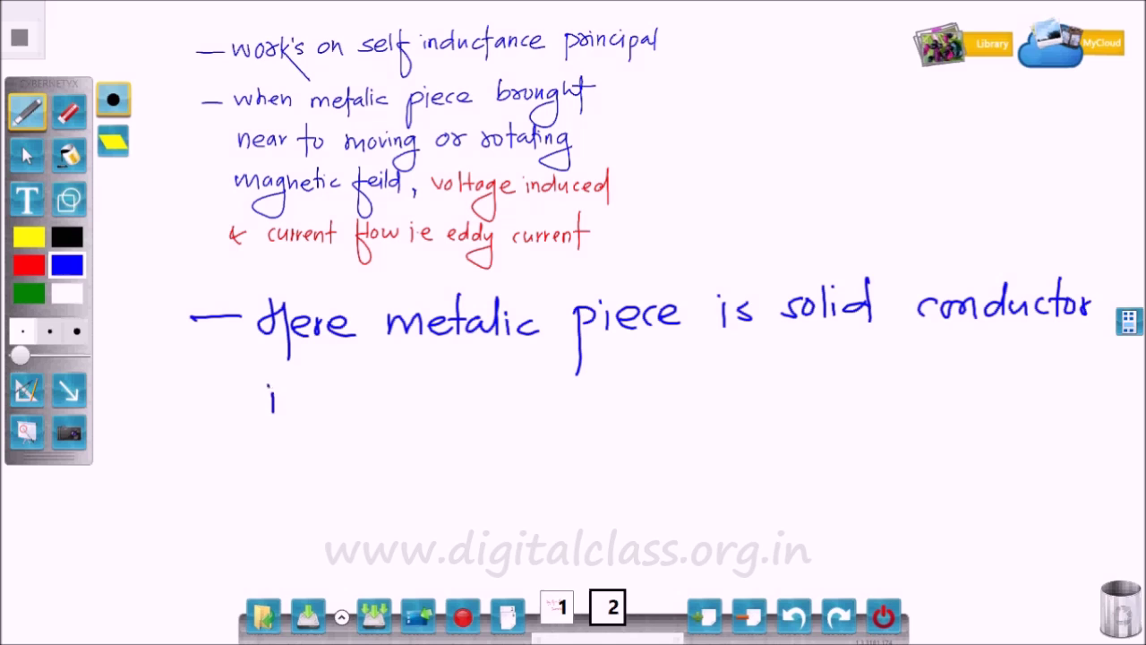
{"action": "mouse_move", "coordinate": [598, 393]}
{"action": "left_mouse_down"}
{"action": "mouse_move", "coordinate": [691, 391]}
{"action": "mouse_move", "coordinate": [796, 453]}
{"action": "mouse_move", "coordinate": [833, 376]}
{"action": "mouse_move", "coordinate": [1007, 409]}
{"action": "left_mouse_up"}
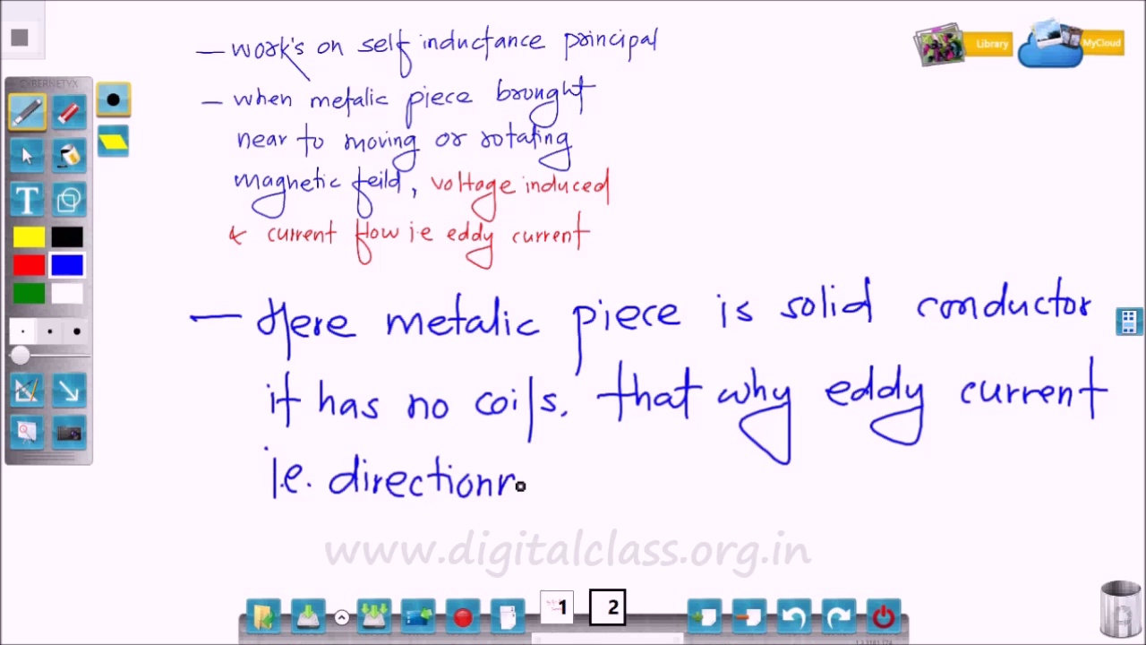
{"action": "left_click_drag", "start_coordinate": [522, 484], "coordinate": [647, 506]}
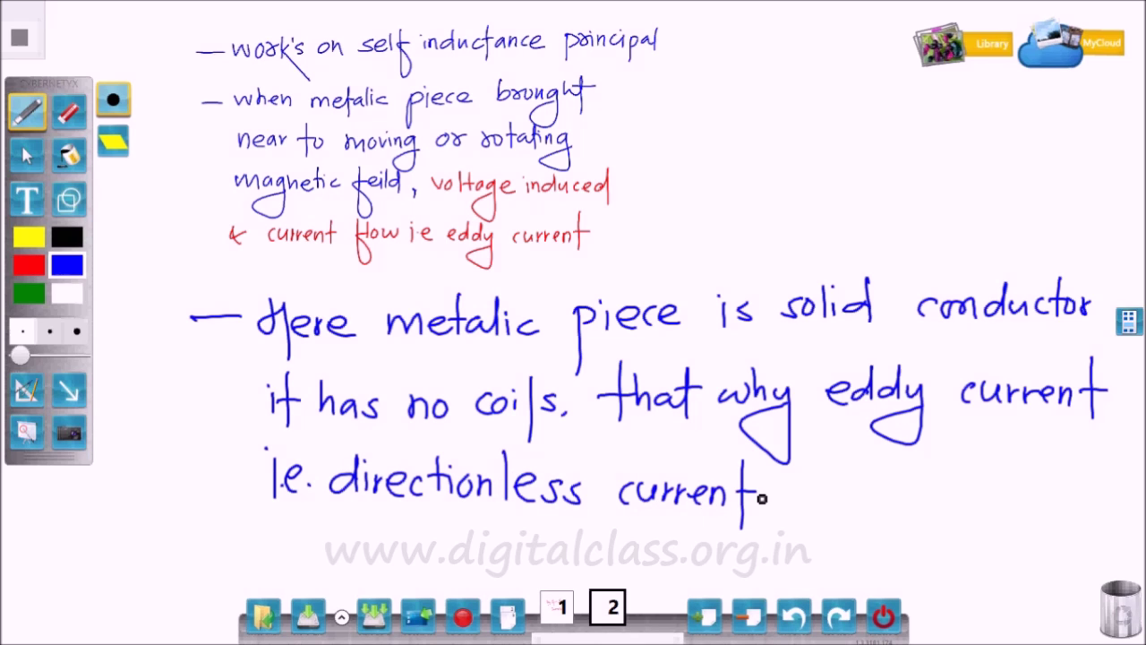
{"action": "left_click_drag", "start_coordinate": [834, 502], "coordinate": [934, 499]}
Select the new blue solid conductor note and shrink it to match the notes above
{"action": "left_click", "coordinate": [26, 155]}
{"action": "mouse_move", "coordinate": [215, 276]}
{"action": "left_mouse_down"}
{"action": "mouse_move", "coordinate": [228, 488]}
{"action": "mouse_move", "coordinate": [251, 279]}
{"action": "left_mouse_up"}
{"action": "mouse_move", "coordinate": [1121, 527]}
{"action": "left_mouse_down"}
{"action": "mouse_move", "coordinate": [718, 434]}
{"action": "mouse_move", "coordinate": [739, 428]}
{"action": "left_mouse_up"}
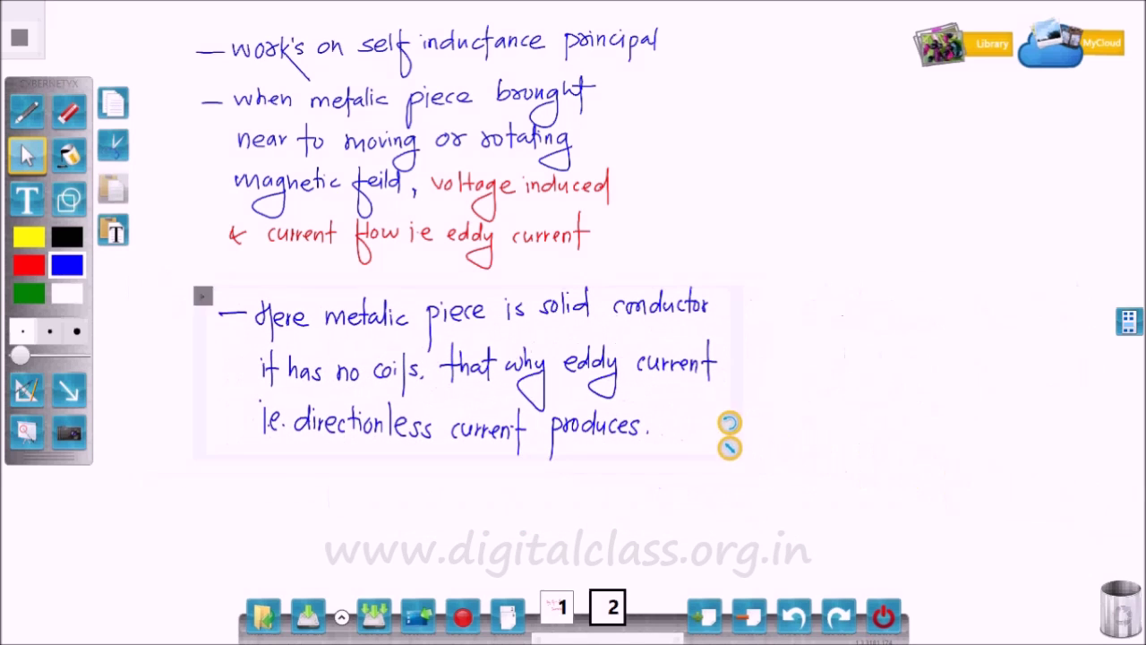
Draw a black circle beside the notes, fill it with a red freehand spiral and label it "eddy current"
{"action": "left_click", "coordinate": [69, 199]}
{"action": "left_click", "coordinate": [113, 146]}
{"action": "left_click_drag", "start_coordinate": [803, 189], "coordinate": [984, 346]}
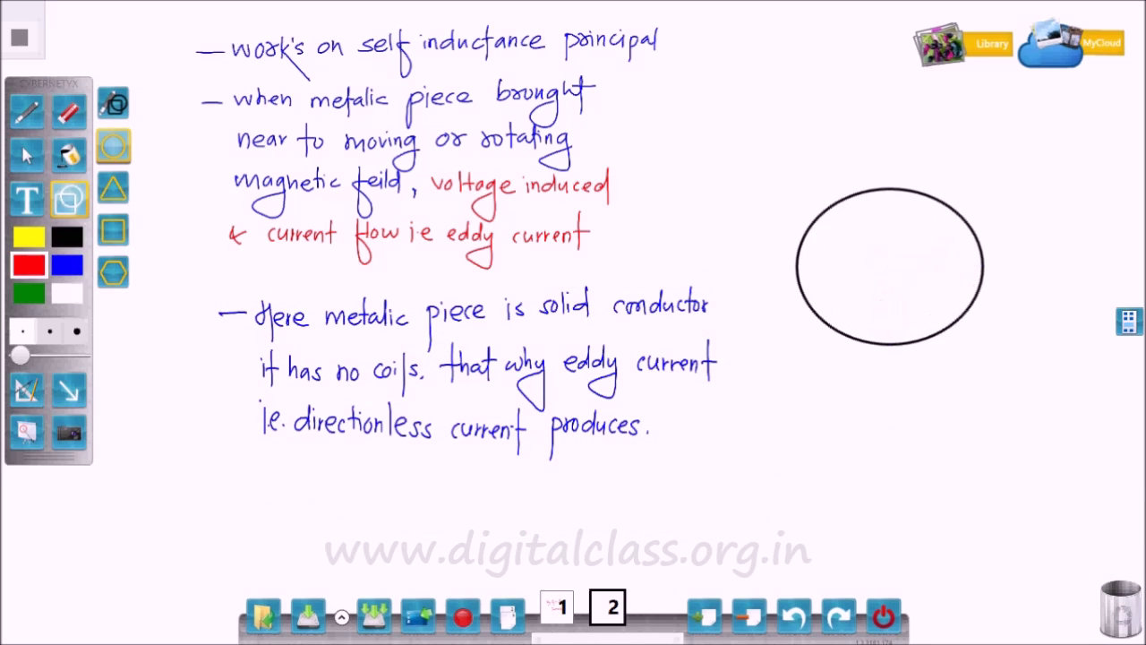
{"action": "left_click", "coordinate": [27, 109]}
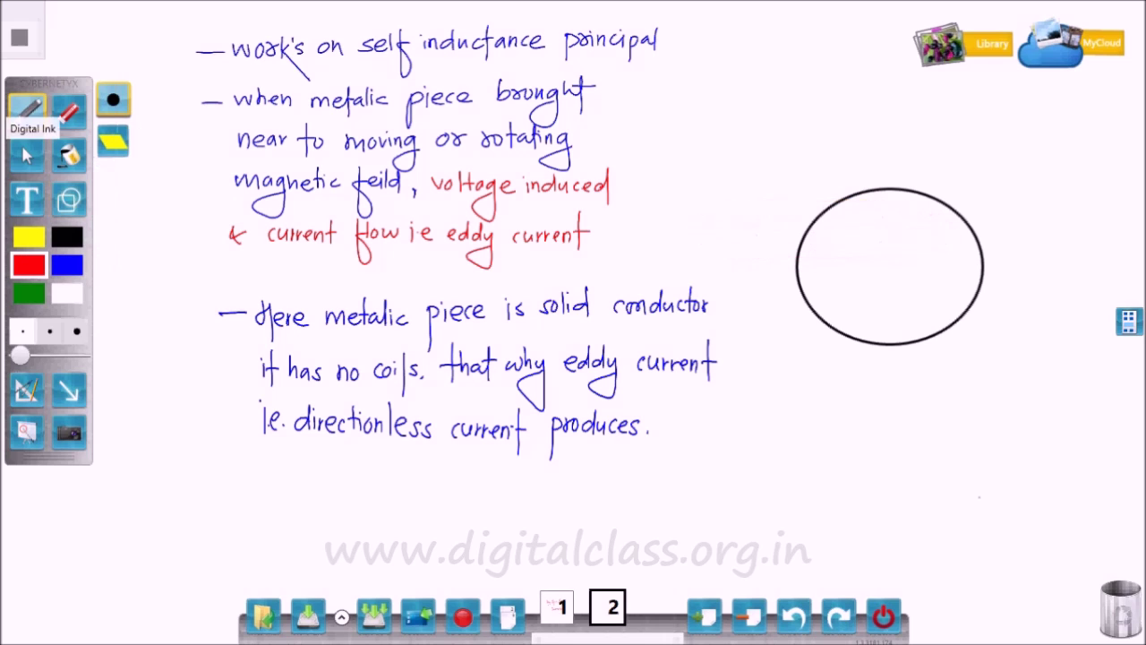
{"action": "mouse_move", "coordinate": [886, 267]}
{"action": "left_mouse_down"}
{"action": "mouse_move", "coordinate": [949, 268]}
{"action": "mouse_move", "coordinate": [822, 275]}
{"action": "mouse_move", "coordinate": [887, 269]}
{"action": "left_mouse_up"}
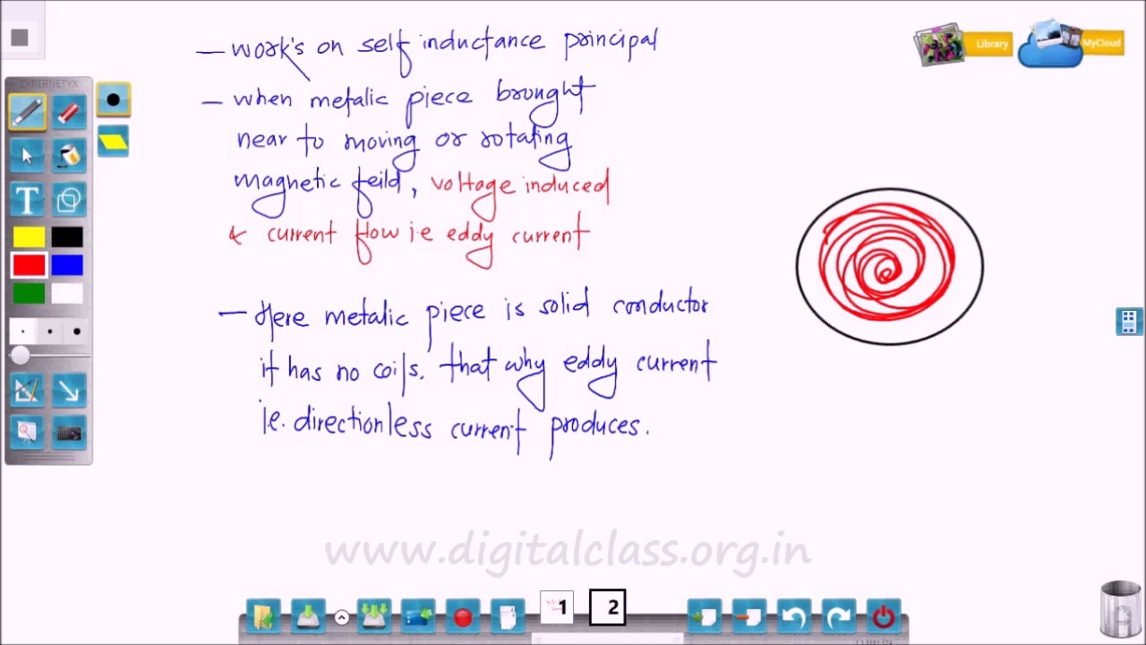
{"action": "mouse_move", "coordinate": [822, 191]}
{"action": "left_mouse_down"}
{"action": "mouse_move", "coordinate": [940, 155]}
{"action": "mouse_move", "coordinate": [1051, 162]}
{"action": "left_mouse_up"}
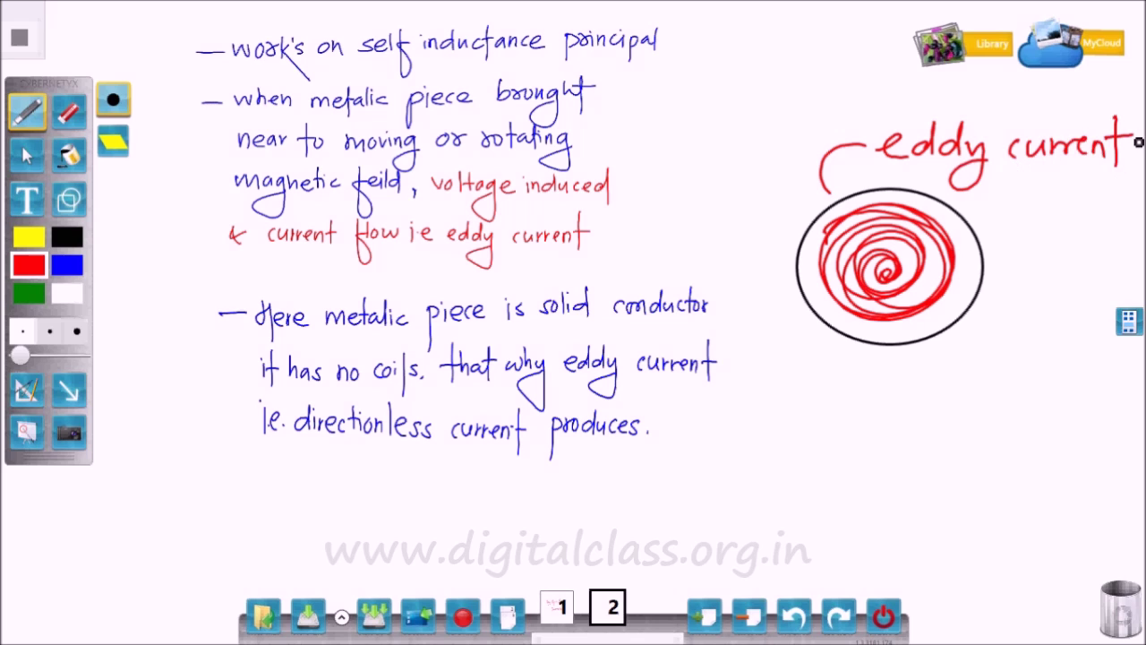
Add a new page and handwrite in red "this current produces it's own magnetic feild around it."
{"action": "left_click", "coordinate": [712, 626]}
{"action": "left_click_drag", "start_coordinate": [170, 61], "coordinate": [217, 60]}
{"action": "left_click_drag", "start_coordinate": [247, 27], "coordinate": [241, 95]}
{"action": "mouse_move", "coordinate": [221, 64]}
{"action": "left_mouse_down"}
{"action": "mouse_move", "coordinate": [264, 62]}
{"action": "mouse_move", "coordinate": [269, 138]}
{"action": "mouse_move", "coordinate": [333, 125]}
{"action": "left_mouse_up"}
{"action": "left_click", "coordinate": [799, 624]}
{"action": "left_click", "coordinate": [799, 624]}
{"action": "mouse_move", "coordinate": [575, 172]}
{"action": "left_mouse_down"}
{"action": "mouse_move", "coordinate": [686, 113]}
{"action": "mouse_move", "coordinate": [796, 123]}
{"action": "mouse_move", "coordinate": [911, 113]}
{"action": "mouse_move", "coordinate": [1007, 132]}
{"action": "left_mouse_up"}
{"action": "mouse_move", "coordinate": [264, 200]}
{"action": "left_mouse_down"}
{"action": "mouse_move", "coordinate": [353, 210]}
{"action": "mouse_move", "coordinate": [496, 169]}
{"action": "mouse_move", "coordinate": [581, 179]}
{"action": "left_mouse_up"}
{"action": "mouse_move", "coordinate": [652, 183]}
{"action": "left_mouse_down"}
{"action": "mouse_move", "coordinate": [780, 208]}
{"action": "mouse_move", "coordinate": [841, 203]}
{"action": "left_mouse_up"}
Select the red magnetic field note and reposition it at the top of the page
{"action": "left_click", "coordinate": [27, 154]}
{"action": "left_click", "coordinate": [227, 122]}
{"action": "left_click_drag", "start_coordinate": [227, 123], "coordinate": [219, 54]}
{"action": "key", "text": "Escape"}
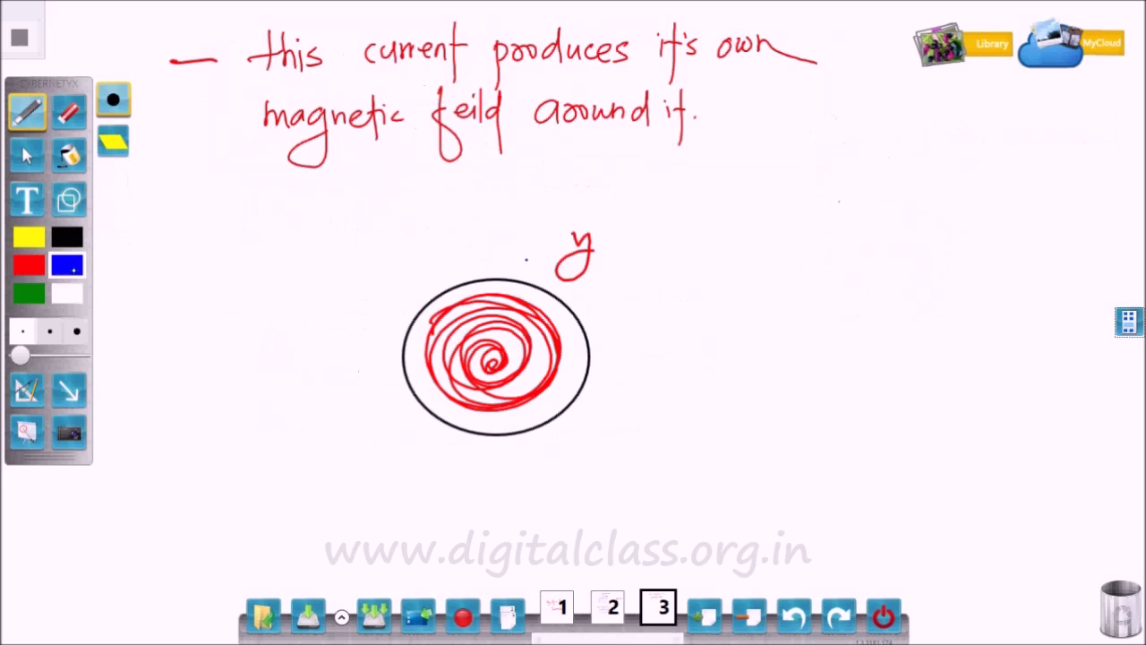
Draw blue magnetic field lines around the circle with the red spiral and handwrite a blue annotation beside it
{"action": "mouse_move", "coordinate": [526, 259]}
{"action": "left_mouse_down"}
{"action": "mouse_move", "coordinate": [663, 295]}
{"action": "mouse_move", "coordinate": [546, 518]}
{"action": "left_mouse_up"}
{"action": "mouse_move", "coordinate": [677, 309]}
{"action": "left_mouse_down"}
{"action": "mouse_move", "coordinate": [838, 279]}
{"action": "mouse_move", "coordinate": [919, 298]}
{"action": "mouse_move", "coordinate": [962, 287]}
{"action": "left_mouse_up"}
{"action": "left_click_drag", "start_coordinate": [1021, 249], "coordinate": [1012, 291]}
{"action": "left_click_drag", "start_coordinate": [1025, 269], "coordinate": [1032, 288]}
{"action": "left_click", "coordinate": [1029, 256]}
Add a new page, draw a large thick red circle for the cup and move it slightly down
{"action": "left_click", "coordinate": [704, 615]}
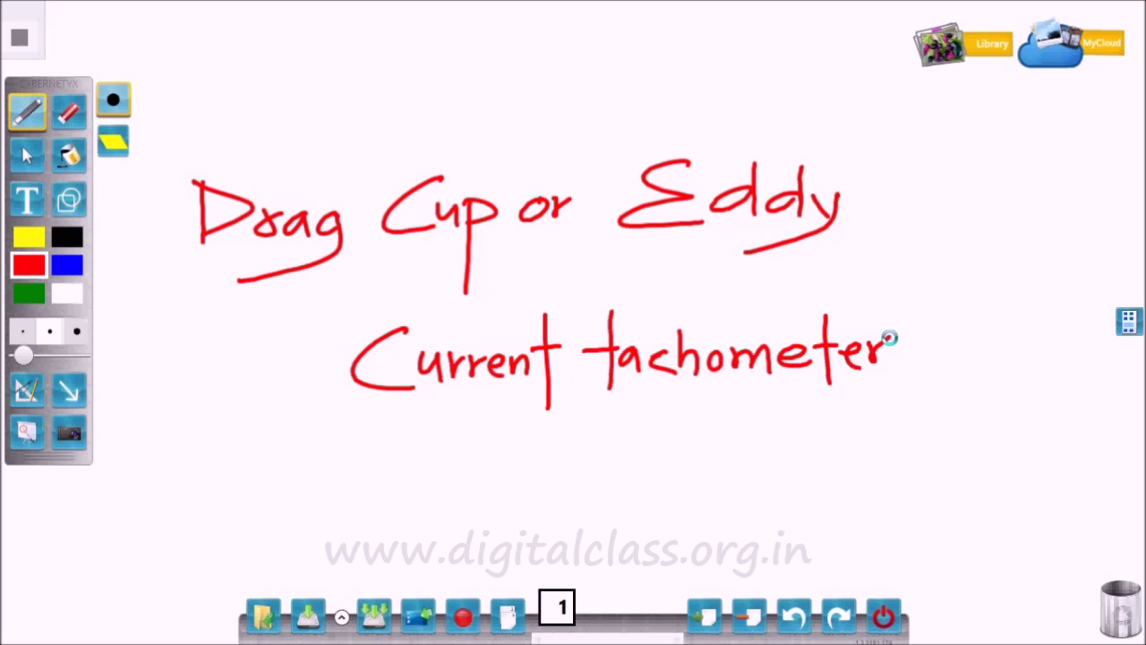
{"action": "left_click", "coordinate": [27, 155]}
{"action": "left_click_drag", "start_coordinate": [394, 151], "coordinate": [893, 144]}
{"action": "left_click", "coordinate": [704, 615]}
{"action": "left_click", "coordinate": [27, 112]}
{"action": "left_click_drag", "start_coordinate": [434, 233], "coordinate": [553, 339]}
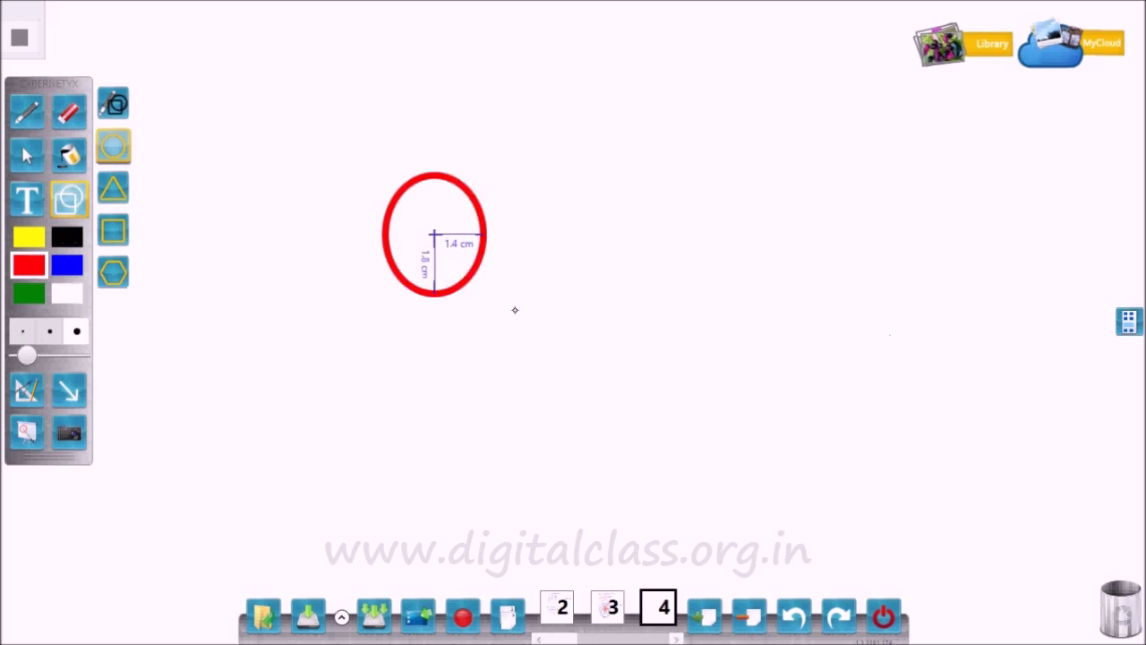
{"action": "left_click", "coordinate": [26, 155]}
{"action": "left_click_drag", "start_coordinate": [395, 265], "coordinate": [398, 304]}
Draw a black upright rectangle inside the red circle and mark it in red as a magnet with N and S poles
{"action": "left_click", "coordinate": [69, 198]}
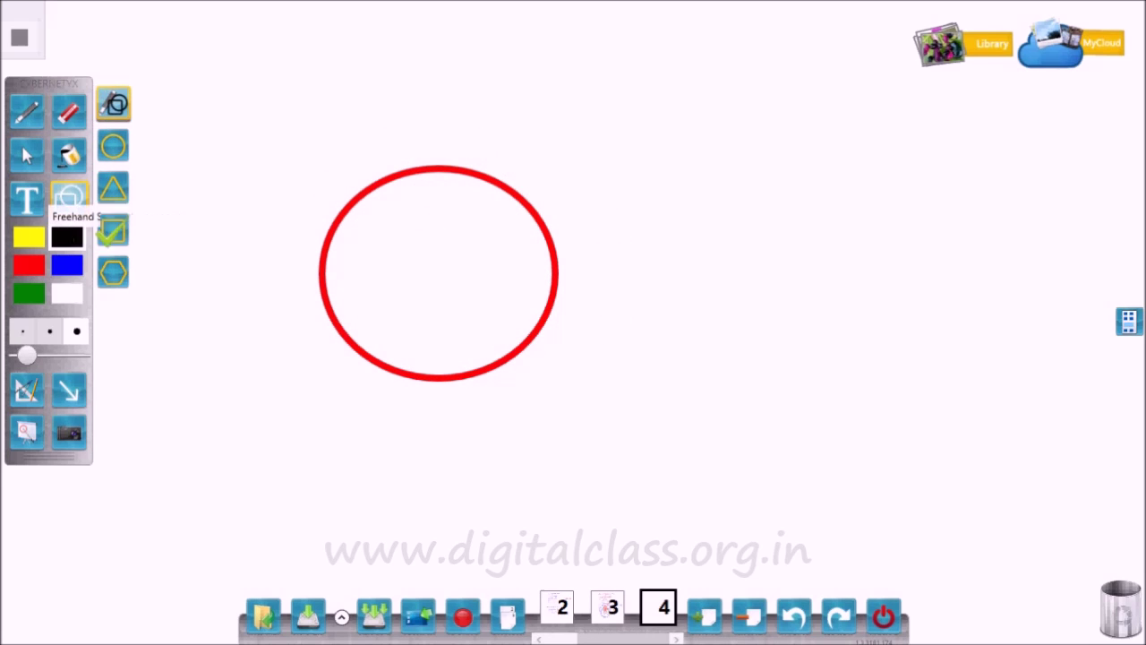
{"action": "left_click", "coordinate": [113, 231]}
{"action": "left_click_drag", "start_coordinate": [411, 222], "coordinate": [460, 359]}
{"action": "left_click", "coordinate": [27, 157]}
{"action": "left_click", "coordinate": [26, 111]}
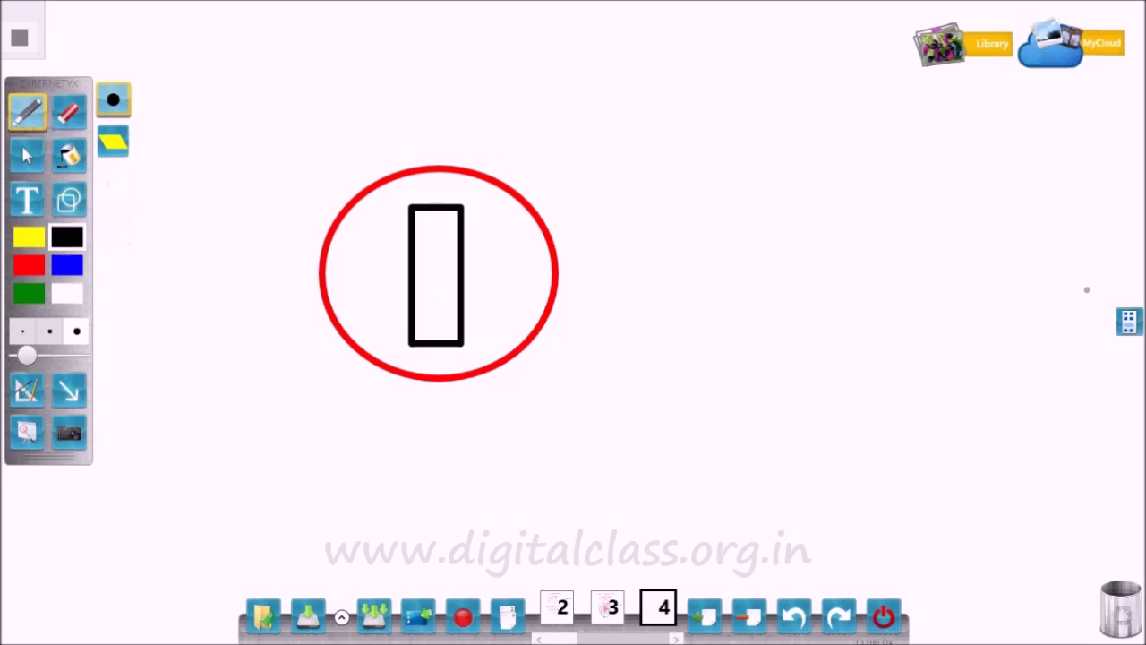
{"action": "left_click", "coordinate": [28, 264]}
{"action": "left_click_drag", "start_coordinate": [409, 278], "coordinate": [438, 278]}
Handwrite beside the diagram in thin blue ink: "permenent connected to shaft whoes speed is to be measured."
{"action": "left_click", "coordinate": [67, 265]}
{"action": "left_click", "coordinate": [23, 330]}
{"action": "mouse_move", "coordinate": [704, 167]}
{"action": "left_mouse_down"}
{"action": "mouse_move", "coordinate": [839, 153]}
{"action": "mouse_move", "coordinate": [1060, 174]}
{"action": "mouse_move", "coordinate": [675, 300]}
{"action": "mouse_move", "coordinate": [793, 268]}
{"action": "mouse_move", "coordinate": [1018, 285]}
{"action": "left_mouse_up"}
{"action": "mouse_move", "coordinate": [696, 371]}
{"action": "left_mouse_down"}
{"action": "mouse_move", "coordinate": [810, 358]}
{"action": "mouse_move", "coordinate": [973, 365]}
{"action": "left_mouse_up"}
{"action": "left_click_drag", "start_coordinate": [726, 462], "coordinate": [896, 462]}
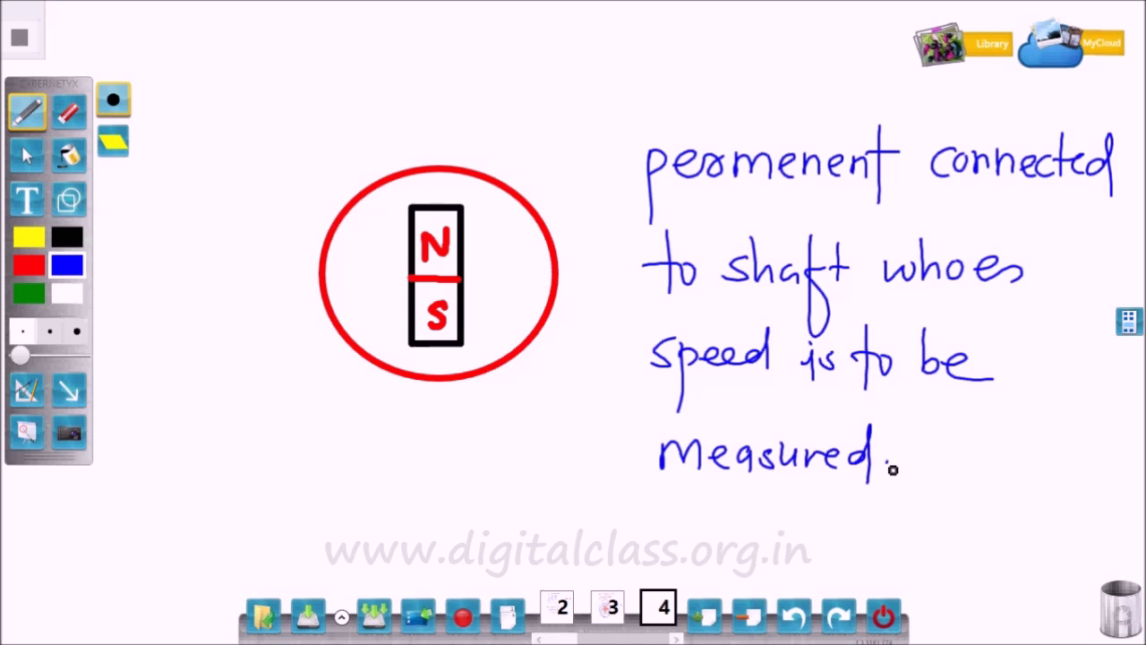
Cut the blue shaft speed note, add a new page and paste the note there
{"action": "left_click", "coordinate": [27, 154]}
{"action": "left_click_drag", "start_coordinate": [600, 117], "coordinate": [598, 465]}
{"action": "key", "text": "ctrl+x"}
{"action": "left_click", "coordinate": [705, 616]}
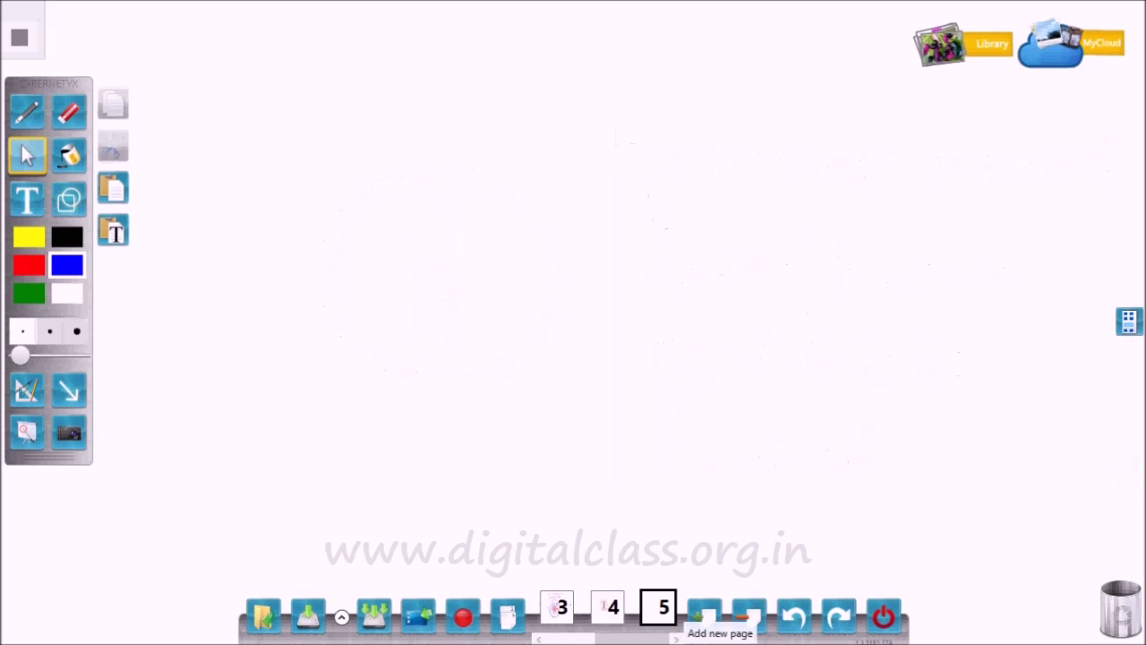
{"action": "key", "text": "ctrl+v"}
Shrink the pasted shaft speed note and place it in the upper-left corner of page 5
{"action": "mouse_move", "coordinate": [808, 295]}
{"action": "left_mouse_down"}
{"action": "mouse_move", "coordinate": [793, 282]}
{"action": "mouse_move", "coordinate": [537, 264]}
{"action": "left_mouse_up"}
{"action": "left_click_drag", "start_coordinate": [714, 180], "coordinate": [309, 163]}
{"action": "left_click_drag", "start_coordinate": [537, 260], "coordinate": [346, 192]}
{"action": "left_click_drag", "start_coordinate": [664, 371], "coordinate": [573, 297]}
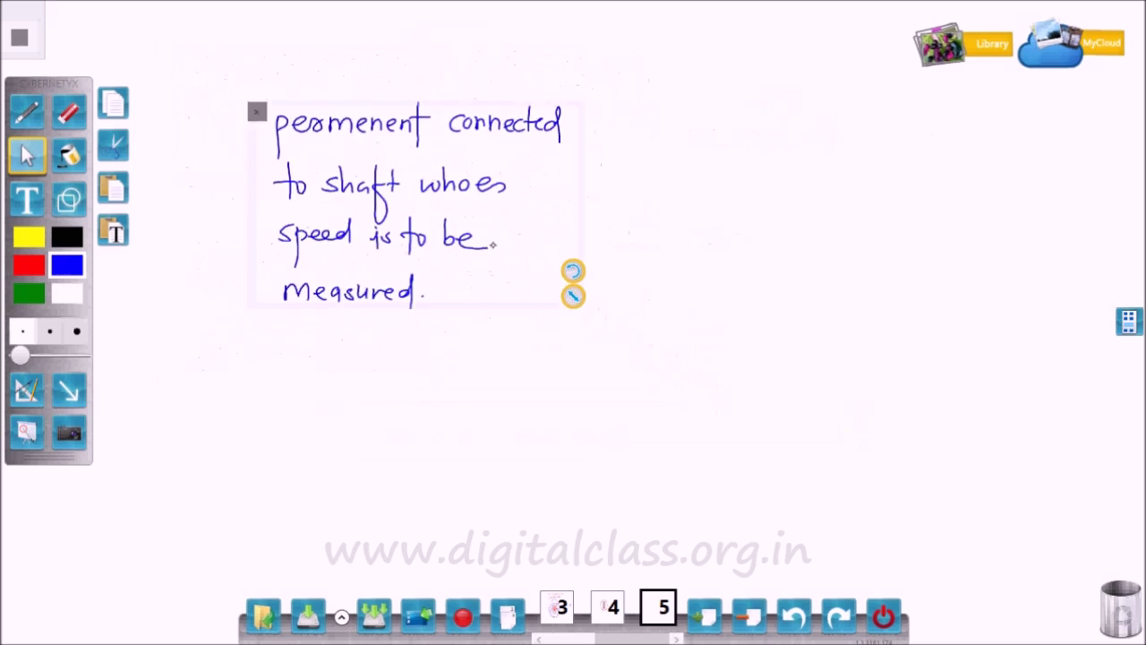
{"action": "left_click_drag", "start_coordinate": [486, 241], "coordinate": [425, 167]}
On page 4, change the red circle's layer order to reveal the N-S magnet and tilt the magnet slightly
{"action": "left_click", "coordinate": [607, 608]}
{"action": "left_click", "coordinate": [537, 350]}
{"action": "left_click", "coordinate": [299, 174]}
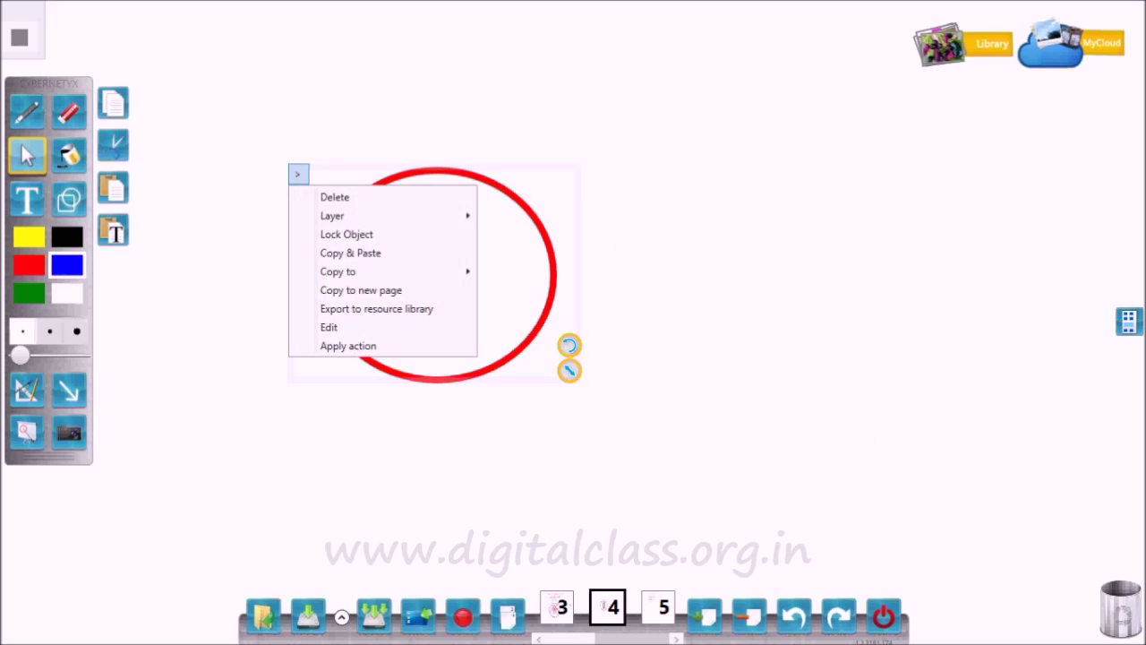
{"action": "left_click", "coordinate": [331, 216]}
{"action": "left_click", "coordinate": [528, 271]}
{"action": "left_click", "coordinate": [436, 277]}
{"action": "mouse_move", "coordinate": [475, 309]}
{"action": "left_mouse_down"}
{"action": "mouse_move", "coordinate": [443, 325]}
{"action": "mouse_move", "coordinate": [448, 207]}
{"action": "mouse_move", "coordinate": [466, 220]}
{"action": "mouse_move", "coordinate": [478, 309]}
{"action": "left_mouse_up"}
Handwrite "as magnet rotates" in blue beside the magnet diagram
{"action": "left_click", "coordinate": [27, 111]}
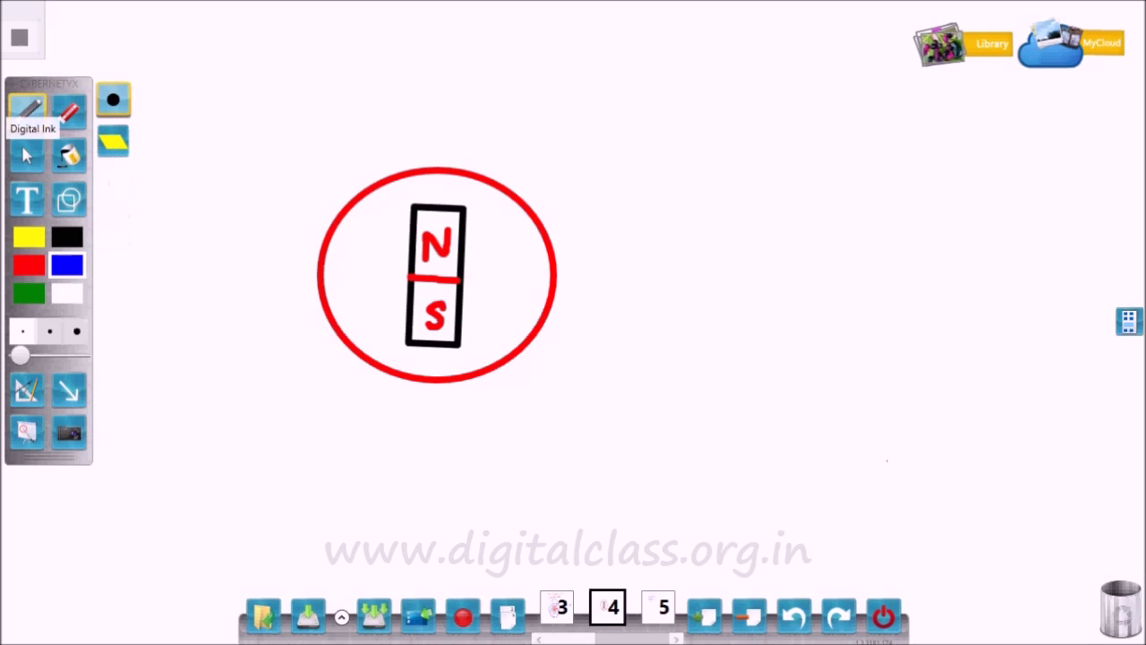
{"action": "left_click_drag", "start_coordinate": [683, 185], "coordinate": [686, 213]}
{"action": "left_click_drag", "start_coordinate": [714, 187], "coordinate": [697, 209]}
{"action": "mouse_move", "coordinate": [756, 208]}
{"action": "left_mouse_down"}
{"action": "mouse_move", "coordinate": [815, 206]}
{"action": "mouse_move", "coordinate": [783, 256]}
{"action": "left_mouse_up"}
{"action": "left_click_drag", "start_coordinate": [851, 208], "coordinate": [891, 205]}
{"action": "left_click_drag", "start_coordinate": [906, 161], "coordinate": [906, 234]}
{"action": "left_click_drag", "start_coordinate": [949, 193], "coordinate": [997, 191]}
{"action": "left_click_drag", "start_coordinate": [1006, 165], "coordinate": [1006, 225]}
{"action": "left_click_drag", "start_coordinate": [994, 192], "coordinate": [1048, 208]}
{"action": "left_click_drag", "start_coordinate": [1057, 165], "coordinate": [1054, 229]}
{"action": "left_click_drag", "start_coordinate": [1039, 192], "coordinate": [1079, 190]}
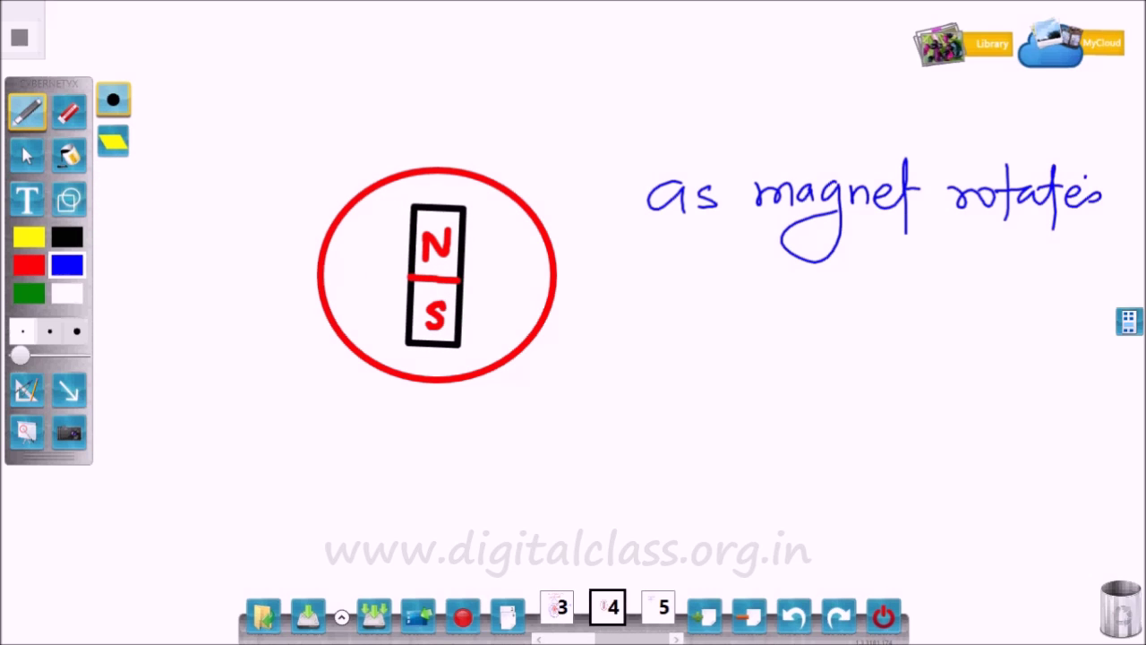
Continue the blue note with "voltage induced in cup & it produces magnetic feild" and label the red circle "cup"
{"action": "mouse_move", "coordinate": [704, 289]}
{"action": "left_mouse_down"}
{"action": "mouse_move", "coordinate": [824, 289]}
{"action": "mouse_move", "coordinate": [991, 323]}
{"action": "mouse_move", "coordinate": [730, 391]}
{"action": "left_mouse_up"}
{"action": "left_click_drag", "start_coordinate": [856, 351], "coordinate": [860, 405]}
{"action": "left_click_drag", "start_coordinate": [843, 371], "coordinate": [869, 368]}
{"action": "left_click_drag", "start_coordinate": [903, 369], "coordinate": [901, 434]}
{"action": "left_click_drag", "start_coordinate": [904, 377], "coordinate": [981, 389]}
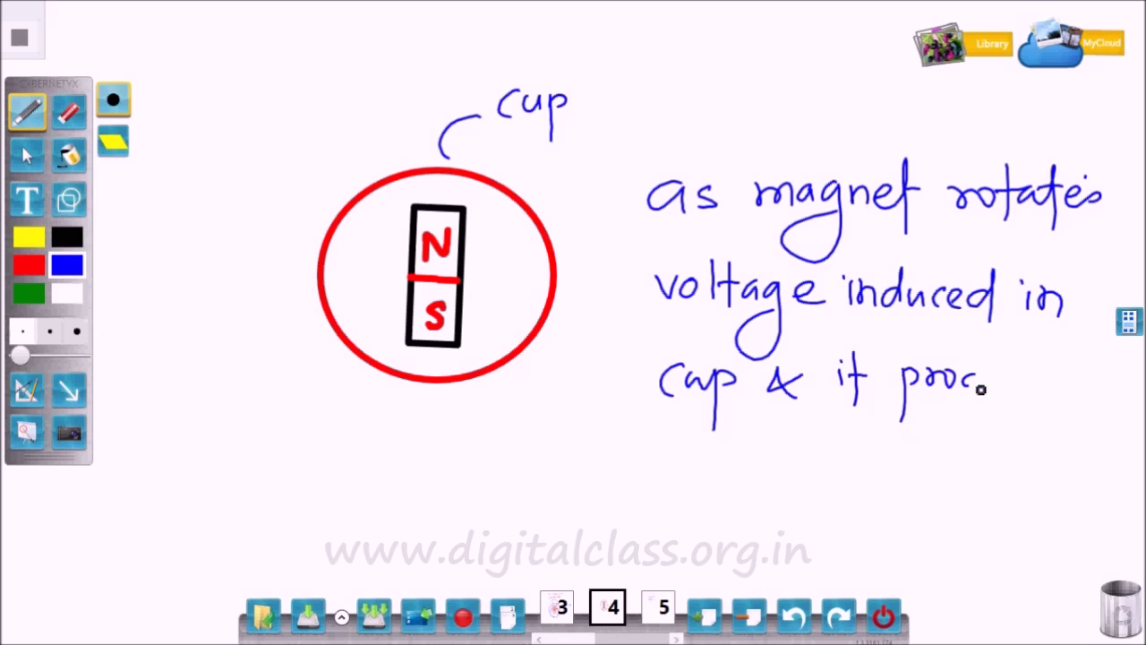
{"action": "mouse_move", "coordinate": [658, 473]}
{"action": "left_mouse_down"}
{"action": "mouse_move", "coordinate": [730, 466]}
{"action": "mouse_move", "coordinate": [838, 483]}
{"action": "mouse_move", "coordinate": [953, 448]}
{"action": "mouse_move", "coordinate": [994, 505]}
{"action": "left_mouse_up"}
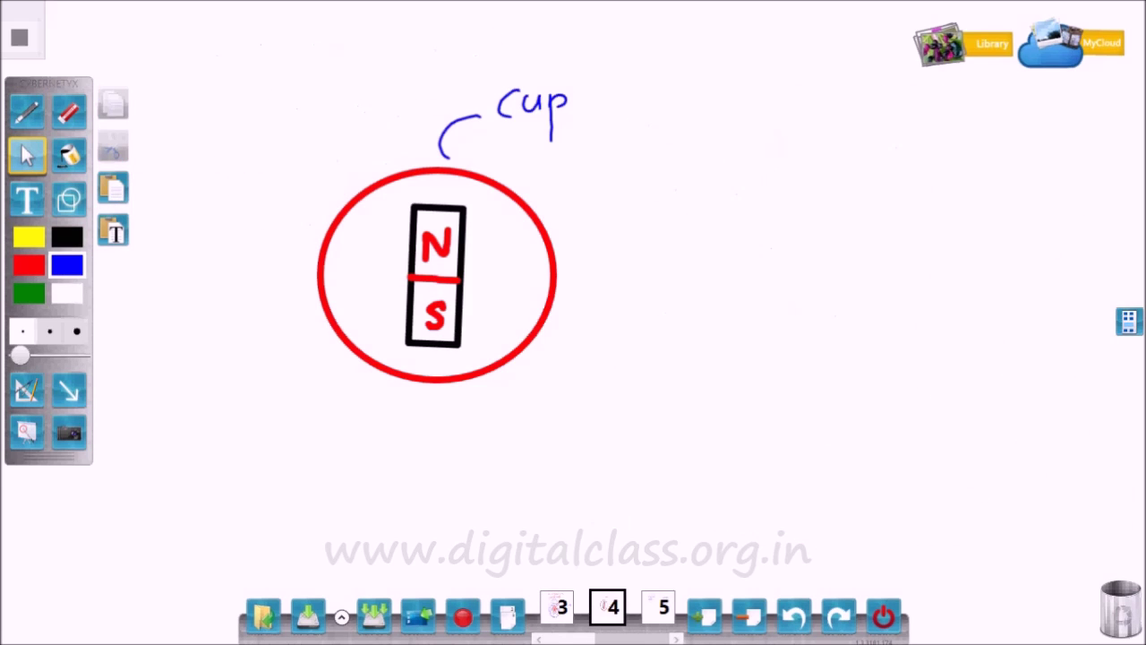
Handwrite in blue beside the diagram: "this feild try to link with permenent magnet and rotates with it"
{"action": "left_click", "coordinate": [27, 111]}
{"action": "left_click_drag", "start_coordinate": [724, 183], "coordinate": [705, 206]}
{"action": "left_click_drag", "start_coordinate": [811, 154], "coordinate": [789, 256]}
{"action": "left_click_drag", "start_coordinate": [795, 192], "coordinate": [846, 206]}
{"action": "left_click_drag", "start_coordinate": [880, 156], "coordinate": [860, 212]}
{"action": "left_click_drag", "start_coordinate": [931, 158], "coordinate": [969, 235]}
{"action": "left_click_drag", "start_coordinate": [1034, 160], "coordinate": [1034, 213]}
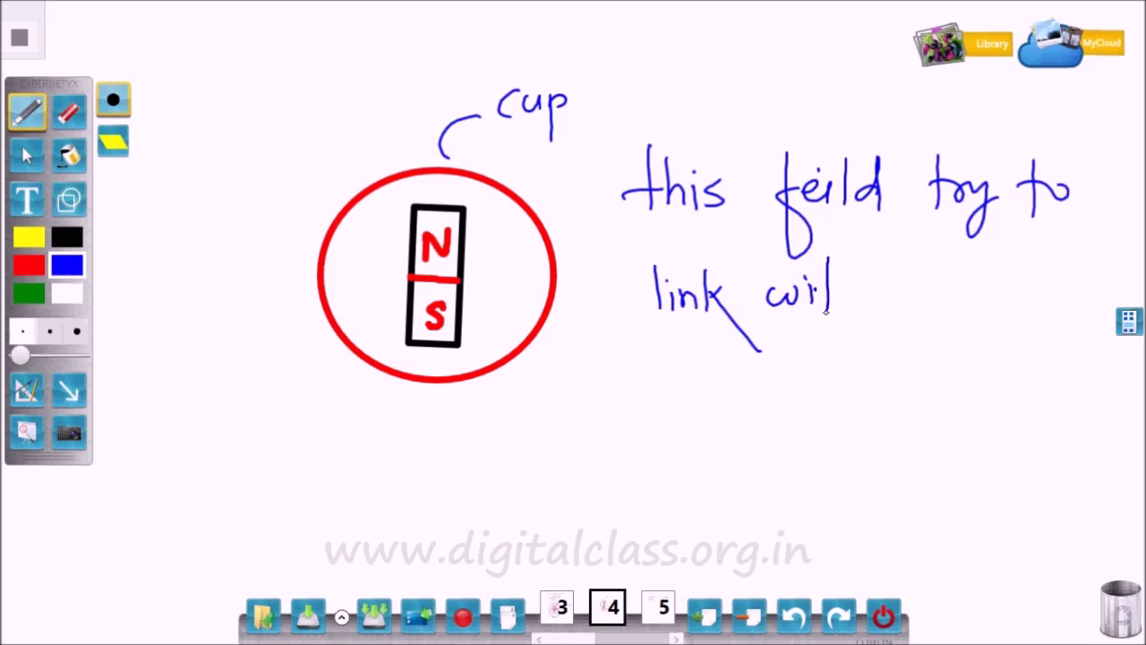
{"action": "left_click_drag", "start_coordinate": [679, 381], "coordinate": [708, 453]}
{"action": "left_click_drag", "start_coordinate": [729, 394], "coordinate": [803, 383]}
{"action": "left_click_drag", "start_coordinate": [842, 390], "coordinate": [937, 359]}
{"action": "left_click_drag", "start_coordinate": [1069, 360], "coordinate": [1066, 418]}
{"action": "left_click_drag", "start_coordinate": [1053, 378], "coordinate": [1082, 376]}
{"action": "left_click_drag", "start_coordinate": [1085, 401], "coordinate": [1124, 408]}
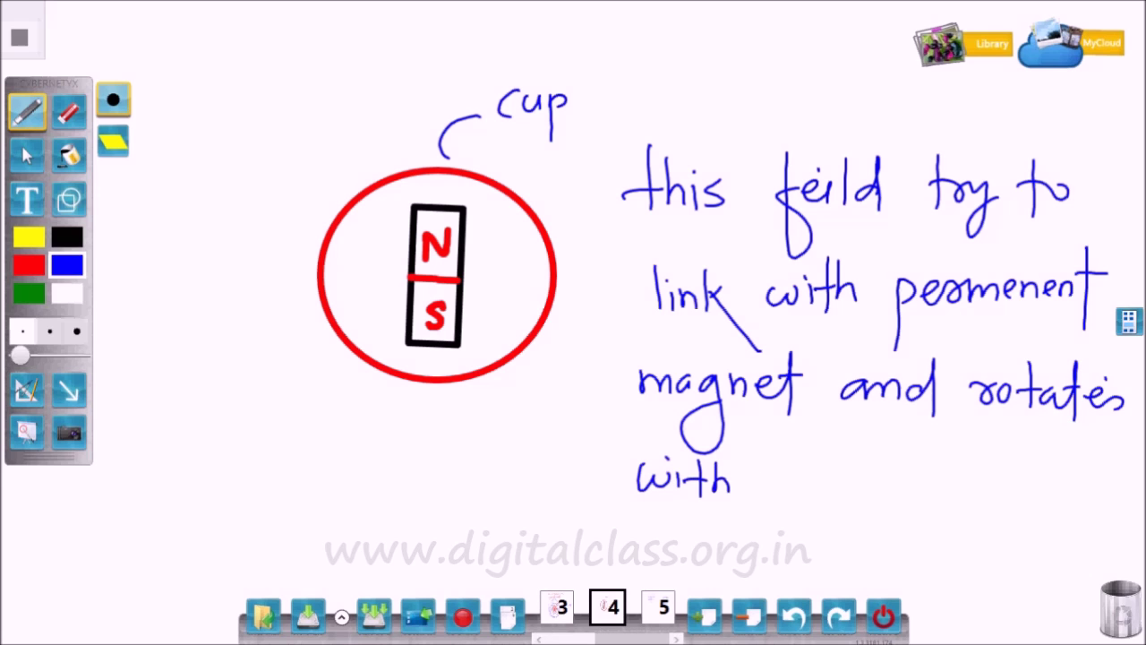
Shrink the new blue note about the field linking with the magnet and move it up beside the diagram
{"action": "left_click", "coordinate": [27, 155]}
{"action": "mouse_move", "coordinate": [592, 134]}
{"action": "left_mouse_down"}
{"action": "mouse_move", "coordinate": [916, 480]}
{"action": "mouse_move", "coordinate": [1111, 121]}
{"action": "left_mouse_up"}
{"action": "left_click_drag", "start_coordinate": [1123, 527], "coordinate": [1003, 439]}
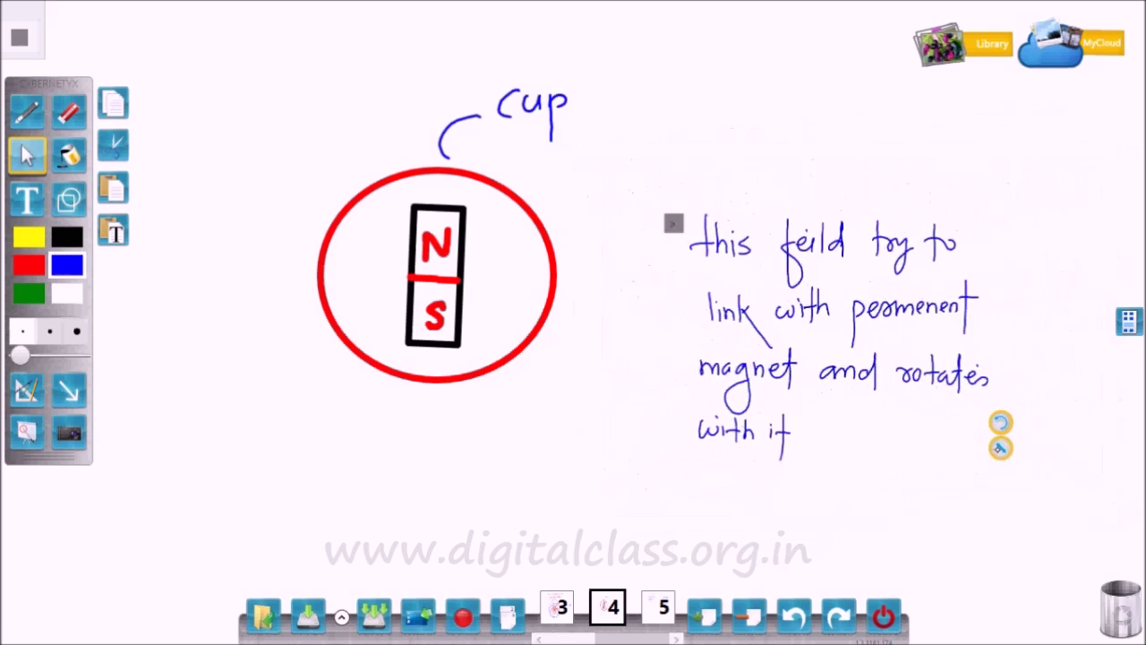
{"action": "left_click_drag", "start_coordinate": [838, 335], "coordinate": [906, 265]}
Delete the "cup" label above the red circle
{"action": "left_click_drag", "start_coordinate": [591, 50], "coordinate": [624, 146]}
{"action": "key", "text": "Delete"}
{"action": "mouse_move", "coordinate": [248, 206]}
{"action": "left_mouse_down"}
{"action": "mouse_move", "coordinate": [568, 368]}
{"action": "mouse_move", "coordinate": [527, 153]}
{"action": "mouse_move", "coordinate": [585, 286]}
{"action": "mouse_move", "coordinate": [567, 344]}
{"action": "left_mouse_up"}
Cut the note about the field linking with the magnet and paste it on page 5 below the shaft speed note
{"action": "mouse_move", "coordinate": [763, 409]}
{"action": "left_mouse_down"}
{"action": "mouse_move", "coordinate": [716, 134]}
{"action": "mouse_move", "coordinate": [770, 420]}
{"action": "left_mouse_up"}
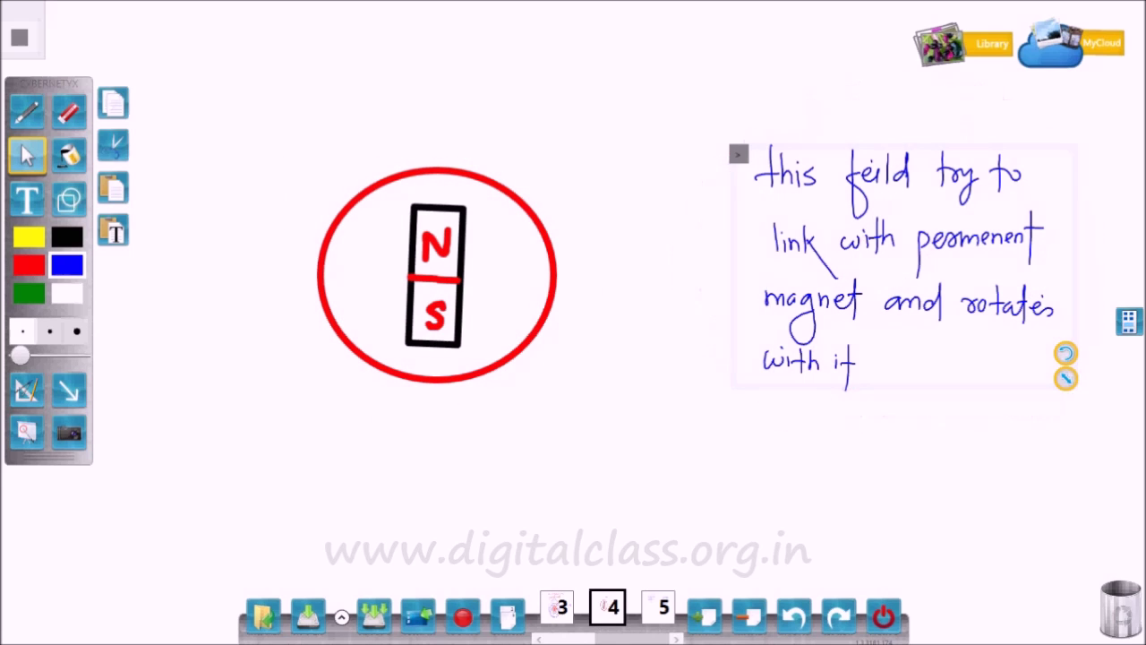
{"action": "left_click", "coordinate": [113, 143]}
{"action": "left_click", "coordinate": [658, 607]}
{"action": "left_click", "coordinate": [113, 187]}
{"action": "left_click_drag", "start_coordinate": [779, 354], "coordinate": [238, 486]}
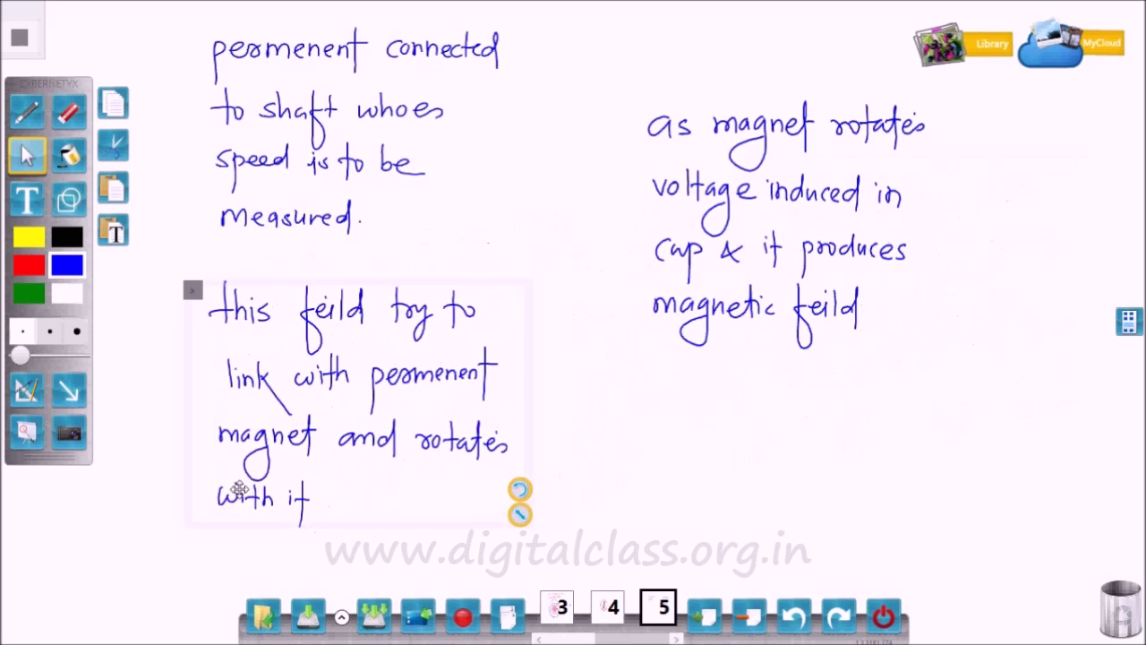
Separate the notes on page 5 with a horizontal line between the two left notes and a vertical line beside them
{"action": "left_click", "coordinate": [574, 426]}
{"action": "left_click", "coordinate": [27, 112]}
{"action": "left_click_drag", "start_coordinate": [154, 251], "coordinate": [527, 250]}
{"action": "left_click_drag", "start_coordinate": [527, 21], "coordinate": [529, 532]}
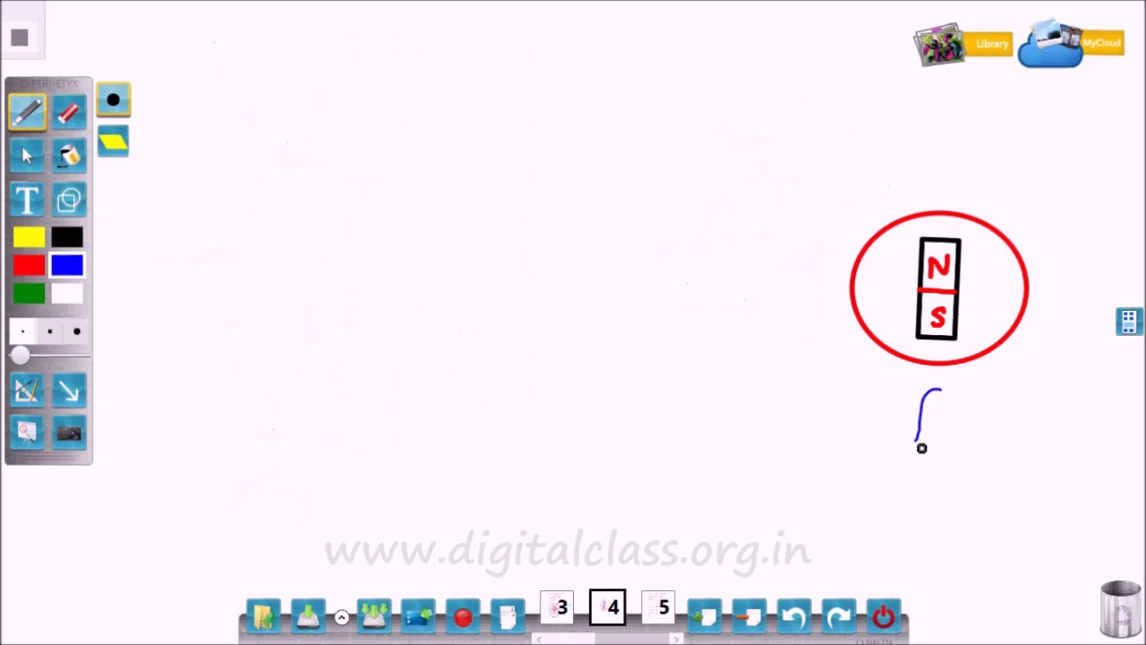
On page 4, draw a narrow upright black rectangle of medium thickness as the side-view magnet, with a black horizontal shaft on its left
{"action": "left_click", "coordinate": [67, 236]}
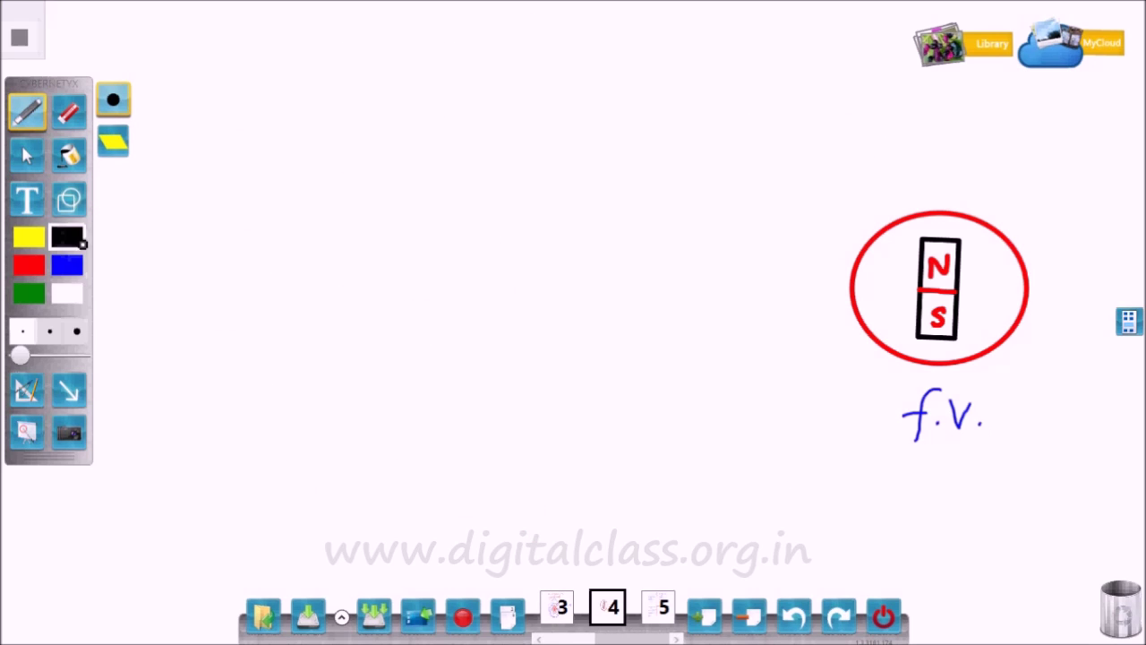
{"action": "left_click", "coordinate": [49, 332]}
{"action": "left_click_drag", "start_coordinate": [307, 217], "coordinate": [352, 325]}
{"action": "left_click", "coordinate": [803, 625]}
{"action": "left_click", "coordinate": [69, 200]}
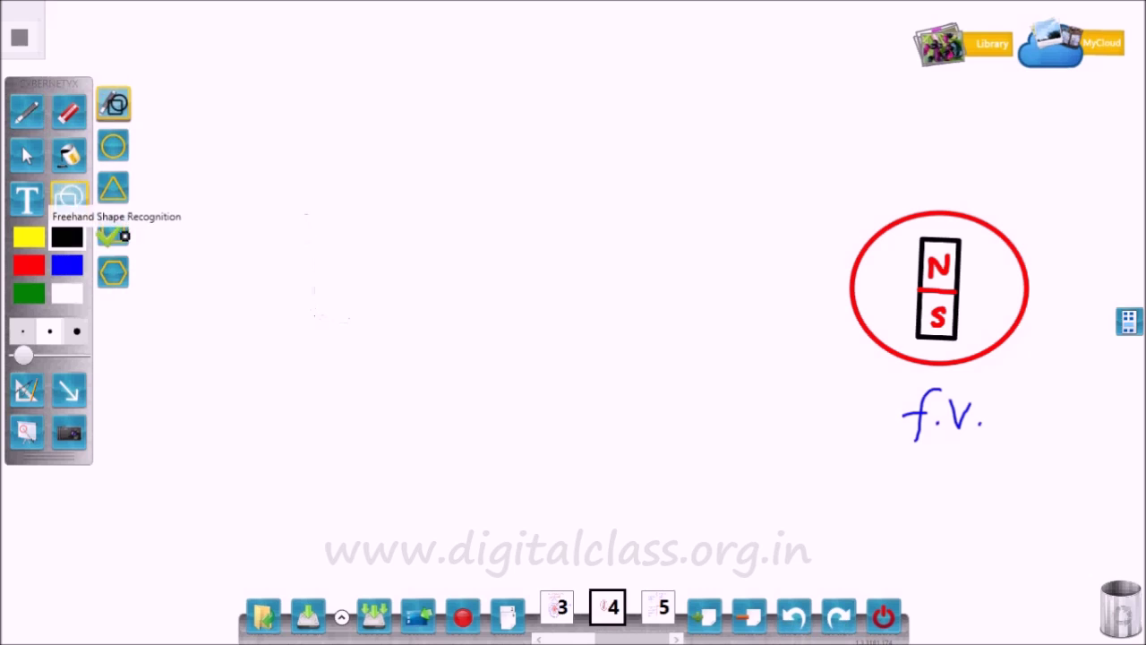
{"action": "left_click", "coordinate": [113, 229]}
{"action": "mouse_move", "coordinate": [309, 230]}
{"action": "left_mouse_down"}
{"action": "mouse_move", "coordinate": [365, 364]}
{"action": "mouse_move", "coordinate": [346, 340]}
{"action": "left_mouse_up"}
{"action": "left_click_drag", "start_coordinate": [163, 281], "coordinate": [315, 295]}
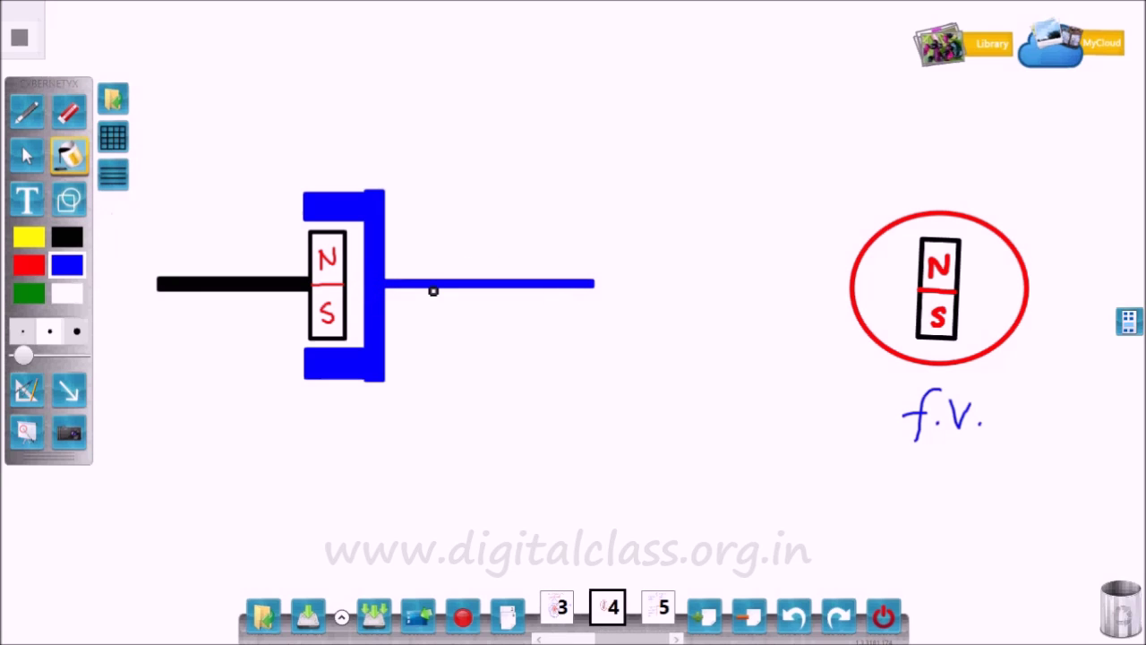
Shorten and thicken the blue output shaft and attach it to the back of the blue cup
{"action": "left_click", "coordinate": [27, 109]}
{"action": "left_click", "coordinate": [37, 268]}
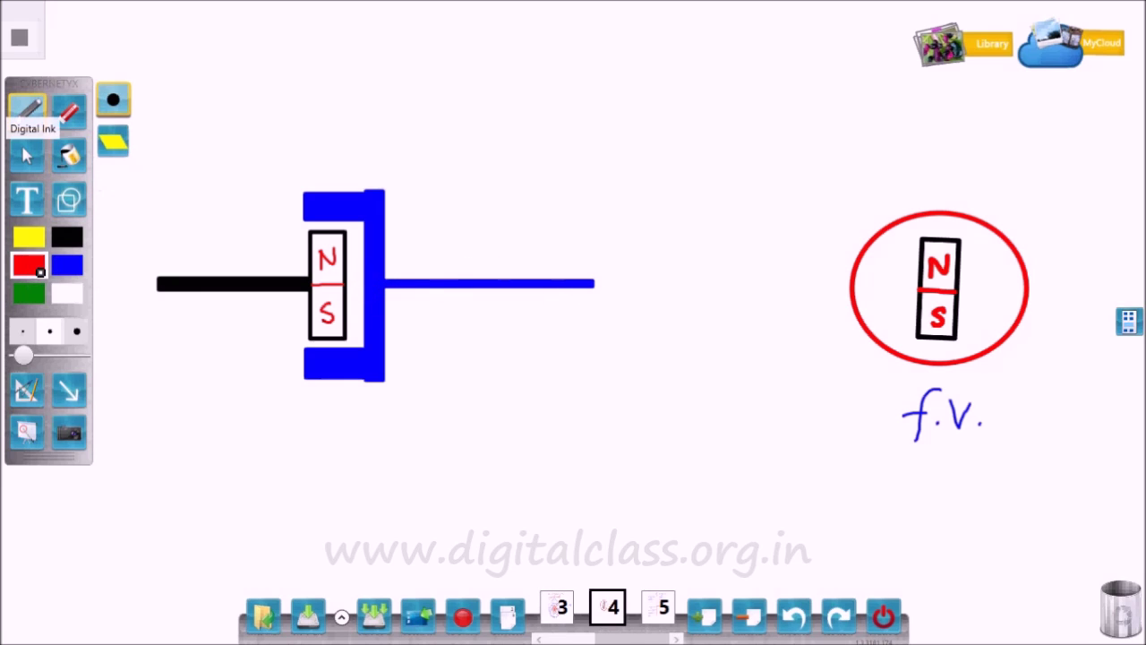
{"action": "left_click", "coordinate": [27, 155]}
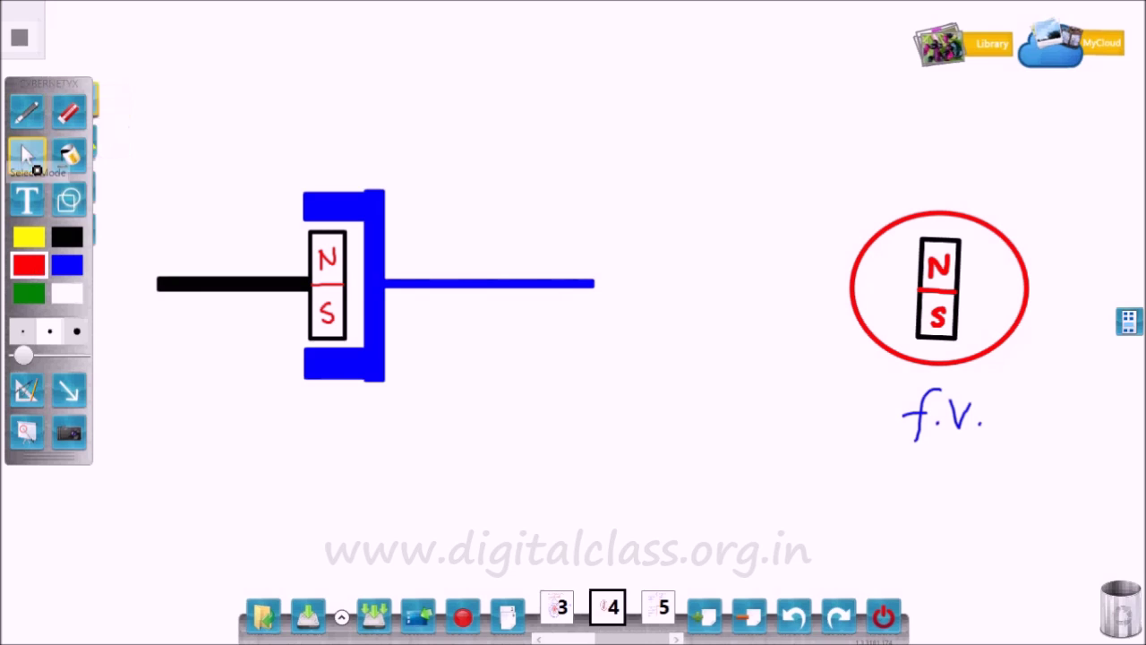
{"action": "left_click", "coordinate": [557, 285]}
{"action": "left_click_drag", "start_coordinate": [609, 279], "coordinate": [570, 290]}
{"action": "left_click_drag", "start_coordinate": [417, 283], "coordinate": [374, 289]}
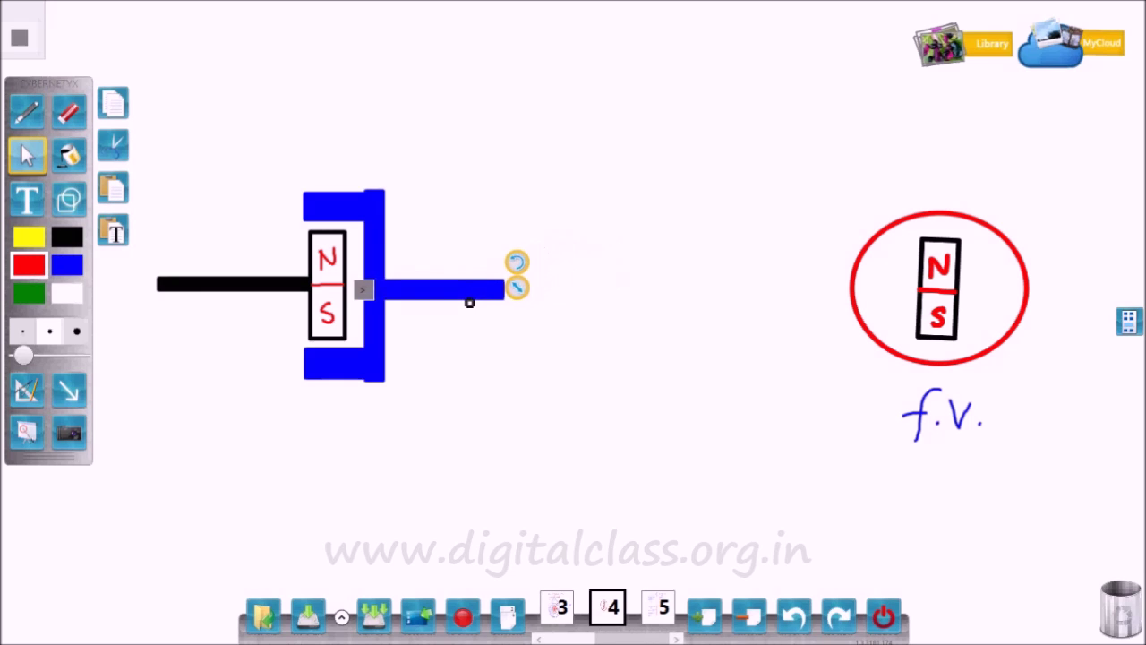
{"action": "left_click", "coordinate": [463, 335]}
{"action": "left_click", "coordinate": [37, 126]}
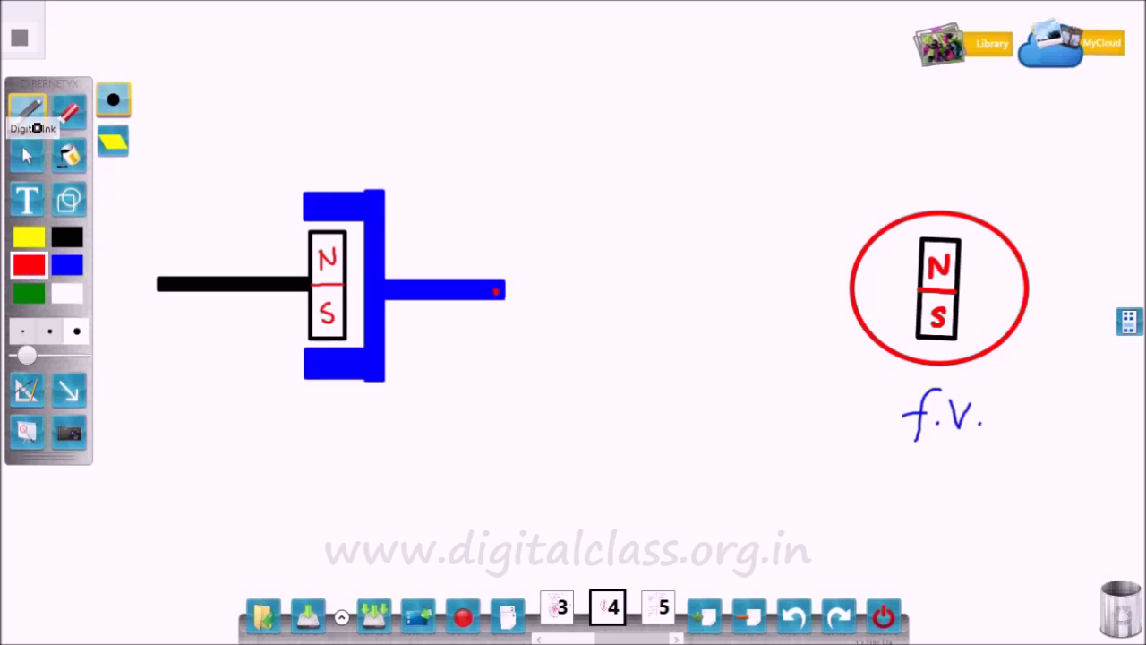
Draw a red coil spring at the end of the blue shaft, followed by a thick red line with an upright arrow as the pointer
{"action": "left_click_drag", "start_coordinate": [495, 291], "coordinate": [653, 307]}
{"action": "left_click", "coordinate": [69, 198]}
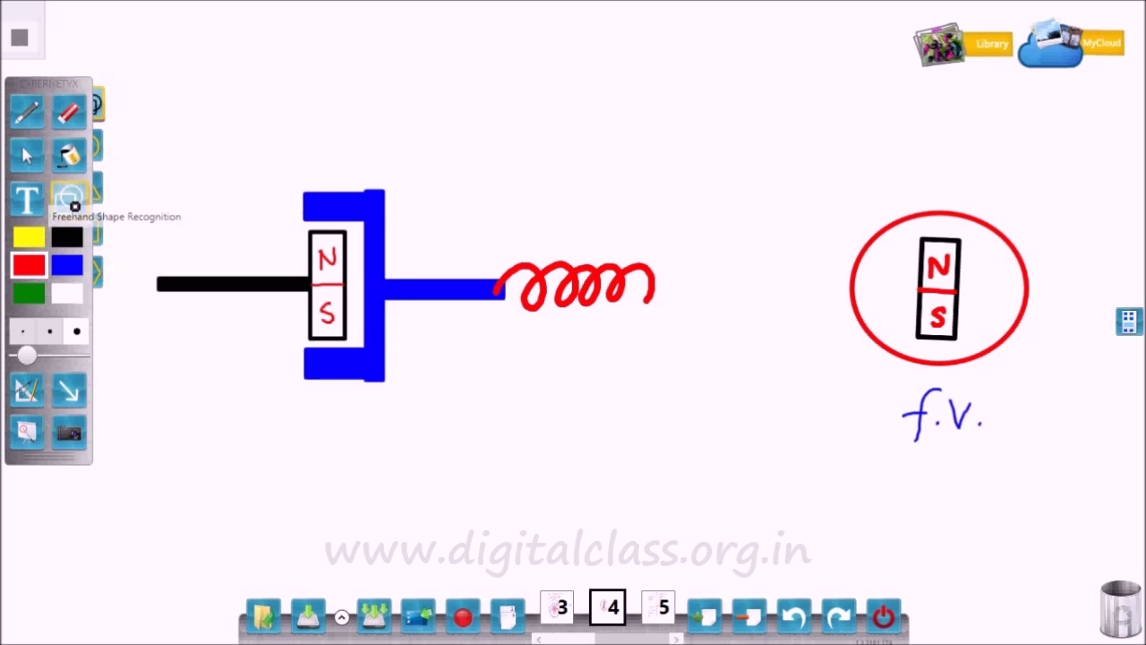
{"action": "left_click", "coordinate": [120, 239]}
{"action": "mouse_move", "coordinate": [655, 279]}
{"action": "left_mouse_down"}
{"action": "mouse_move", "coordinate": [732, 291]}
{"action": "mouse_move", "coordinate": [733, 162]}
{"action": "left_mouse_up"}
{"action": "left_click", "coordinate": [69, 391]}
{"action": "left_click", "coordinate": [113, 146]}
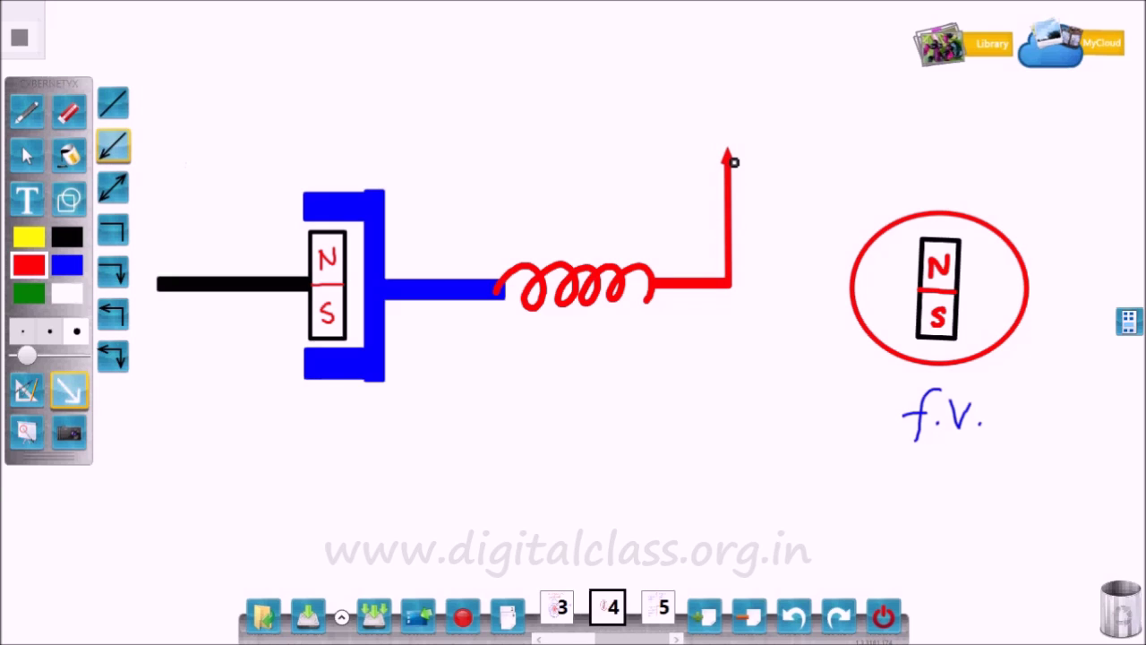
Label the black input shaft "shaft" in thin blue ink, with a downward arrow to it
{"action": "left_click", "coordinate": [27, 110]}
{"action": "left_click", "coordinate": [30, 333]}
{"action": "left_click_drag", "start_coordinate": [199, 169], "coordinate": [202, 260]}
{"action": "left_click_drag", "start_coordinate": [192, 239], "coordinate": [212, 240]}
{"action": "left_click_drag", "start_coordinate": [190, 121], "coordinate": [204, 114]}
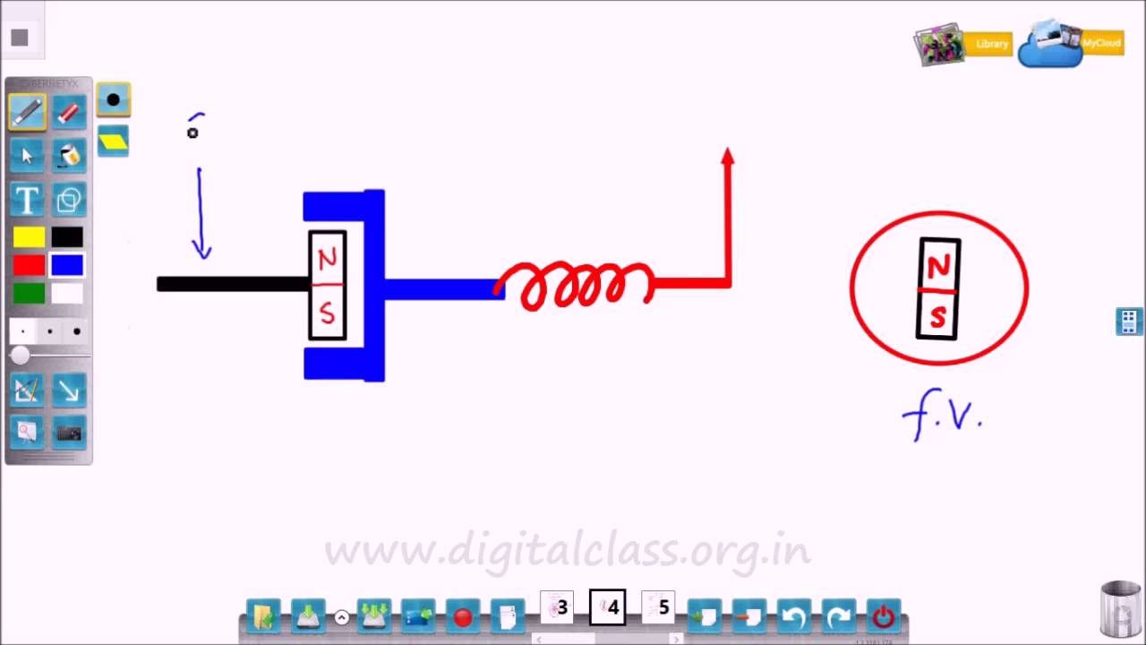
Label the side-view magnet "permenent magnet" in blue below it, with a curved leader line
{"action": "left_click_drag", "start_coordinate": [297, 315], "coordinate": [251, 428]}
{"action": "left_click_drag", "start_coordinate": [213, 453], "coordinate": [214, 477]}
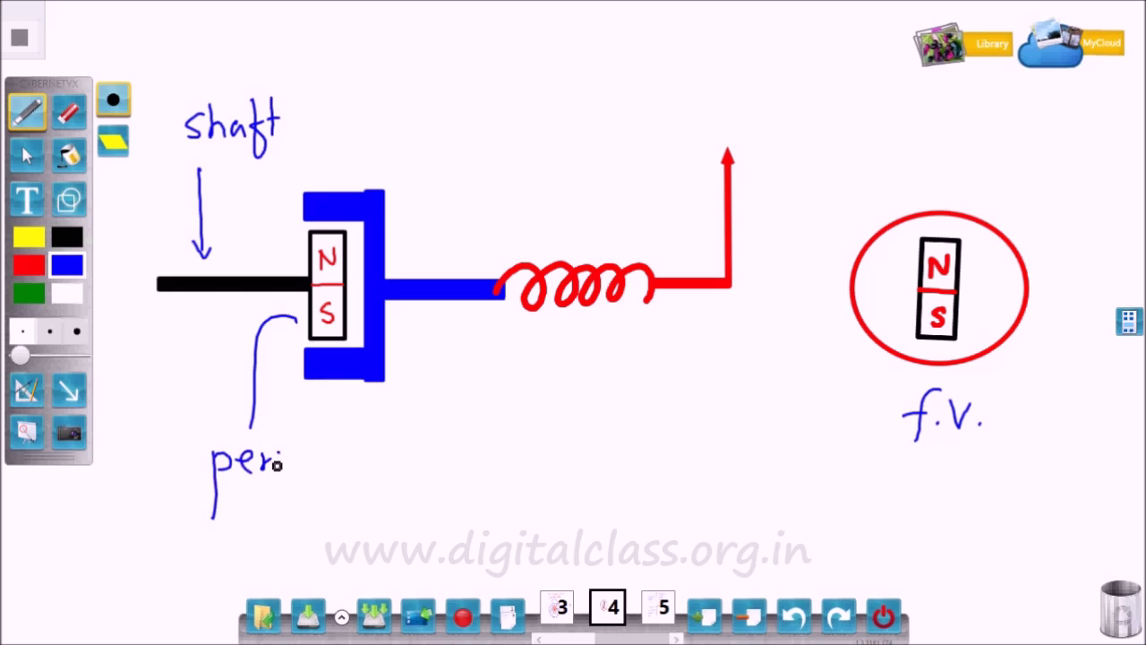
{"action": "left_click", "coordinate": [800, 620]}
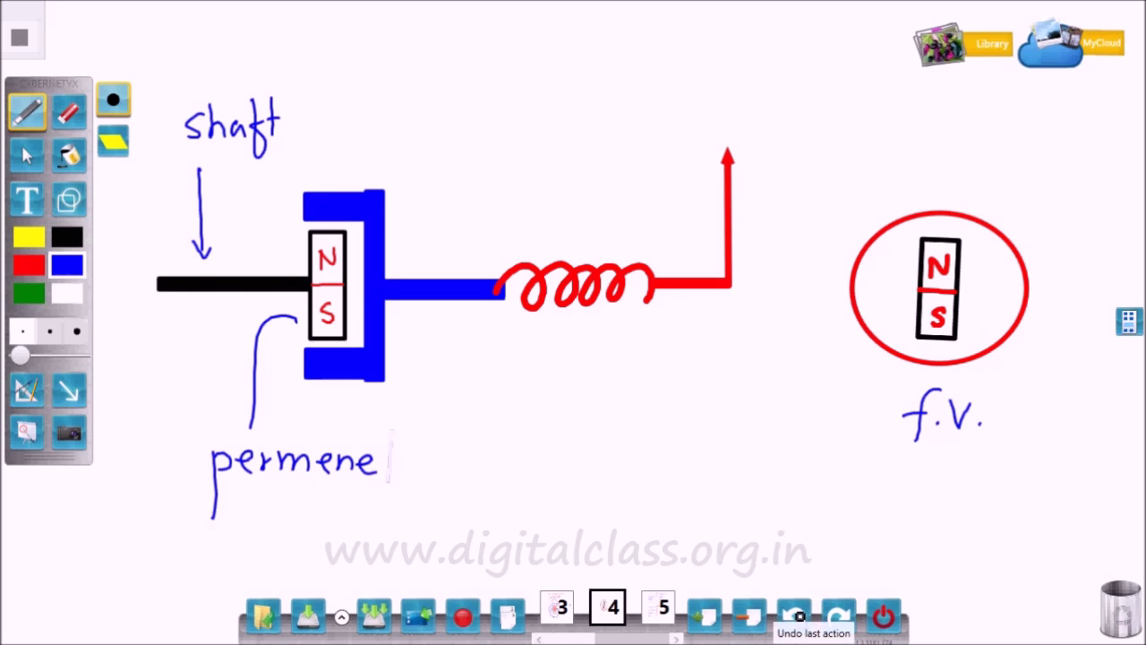
{"action": "left_click_drag", "start_coordinate": [382, 474], "coordinate": [404, 482]}
{"action": "left_click_drag", "start_coordinate": [414, 436], "coordinate": [412, 485]}
{"action": "left_click_drag", "start_coordinate": [400, 458], "coordinate": [439, 463]}
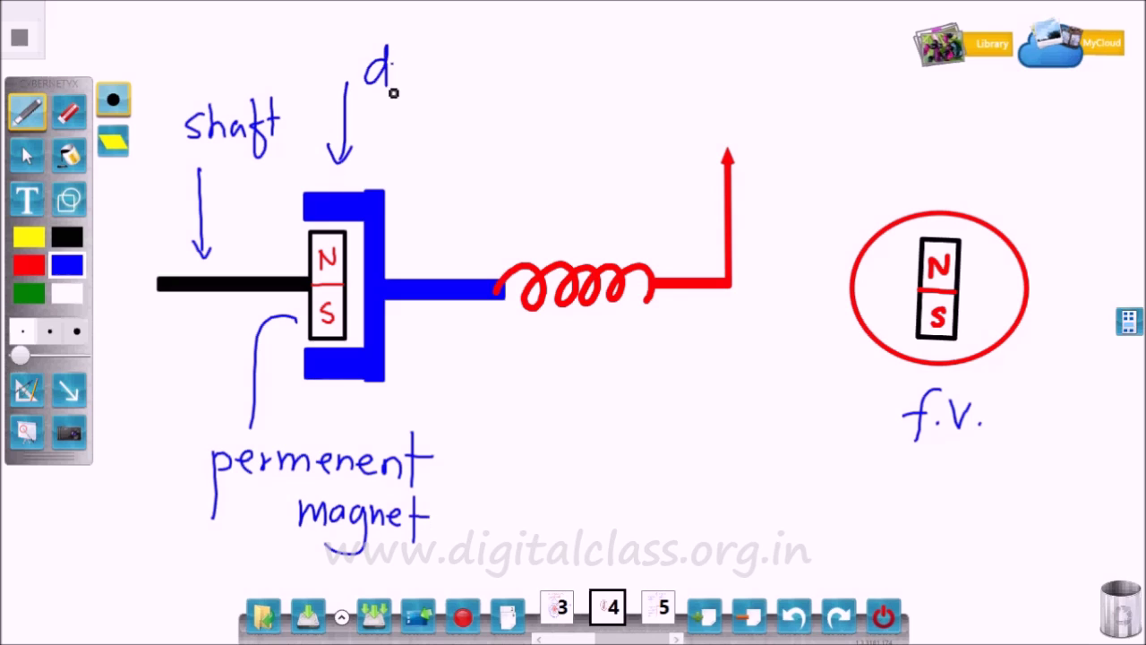
Label the blue cup "drag cup" and the red coil "spiral spring" in blue handwriting
{"action": "left_click_drag", "start_coordinate": [391, 71], "coordinate": [402, 64]}
{"action": "left_click_drag", "start_coordinate": [419, 66], "coordinate": [423, 88]}
{"action": "left_click_drag", "start_coordinate": [437, 64], "coordinate": [401, 109]}
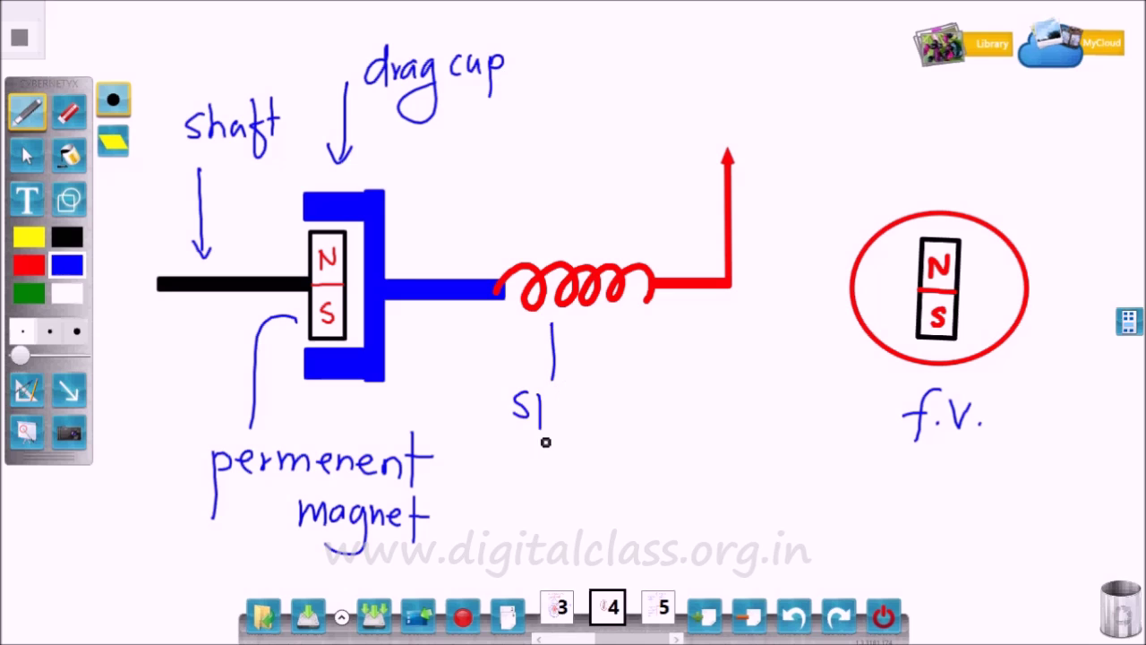
{"action": "left_click_drag", "start_coordinate": [645, 445], "coordinate": [657, 458]}
{"action": "left_click_drag", "start_coordinate": [672, 443], "coordinate": [643, 480]}
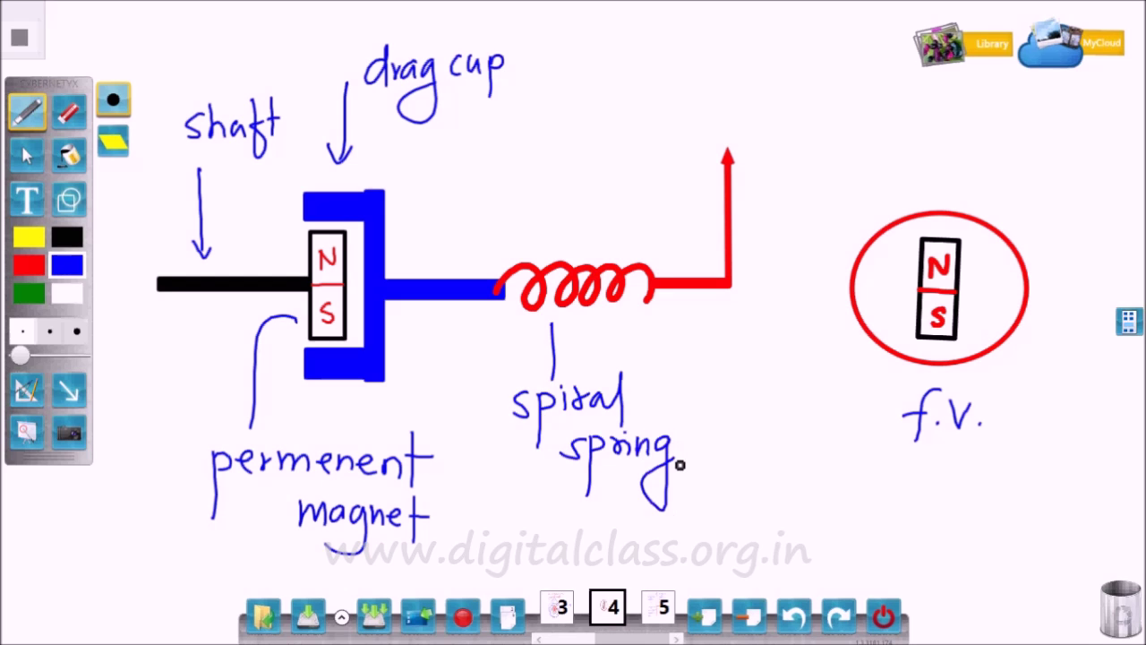
Draw a short blue leader line at the red arrow and label it "pointer"
{"action": "left_click", "coordinate": [794, 616]}
{"action": "left_click_drag", "start_coordinate": [776, 141], "coordinate": [742, 176]}
{"action": "left_click_drag", "start_coordinate": [792, 112], "coordinate": [791, 160]}
{"action": "left_click_drag", "start_coordinate": [796, 112], "coordinate": [831, 115]}
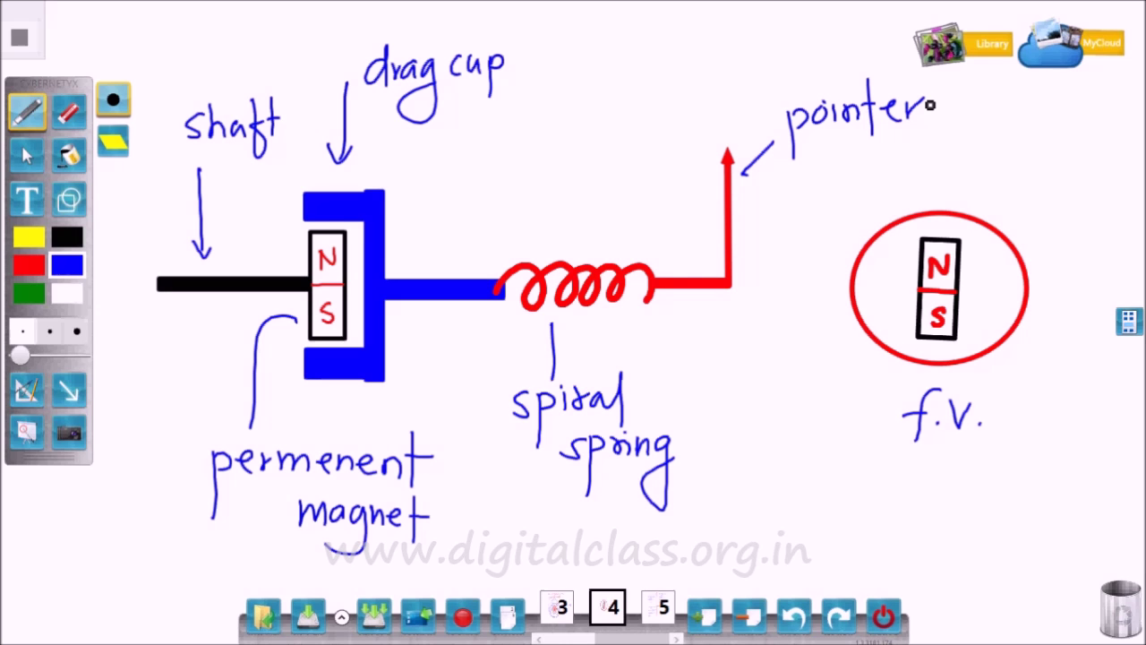
Select the whole labelled tachometer diagram and scale it down
{"action": "left_click", "coordinate": [26, 155]}
{"action": "mouse_move", "coordinate": [268, 70]}
{"action": "left_mouse_down"}
{"action": "mouse_move", "coordinate": [295, 573]}
{"action": "mouse_move", "coordinate": [1021, 385]}
{"action": "mouse_move", "coordinate": [985, 76]}
{"action": "left_mouse_up"}
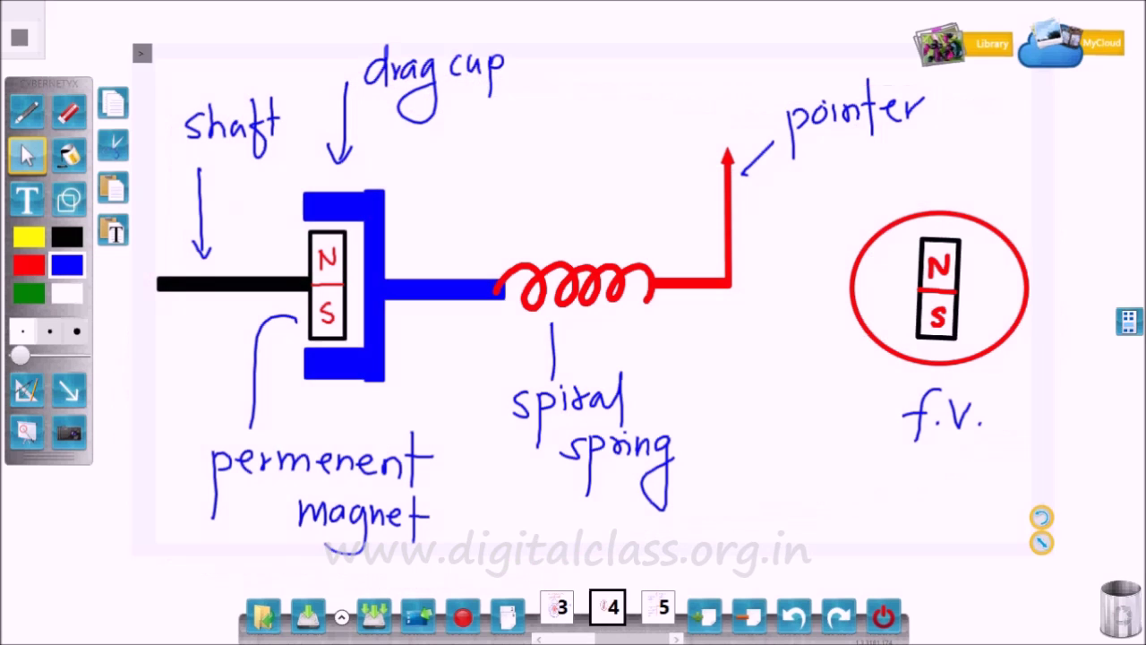
{"action": "left_click_drag", "start_coordinate": [1040, 541], "coordinate": [927, 476]}
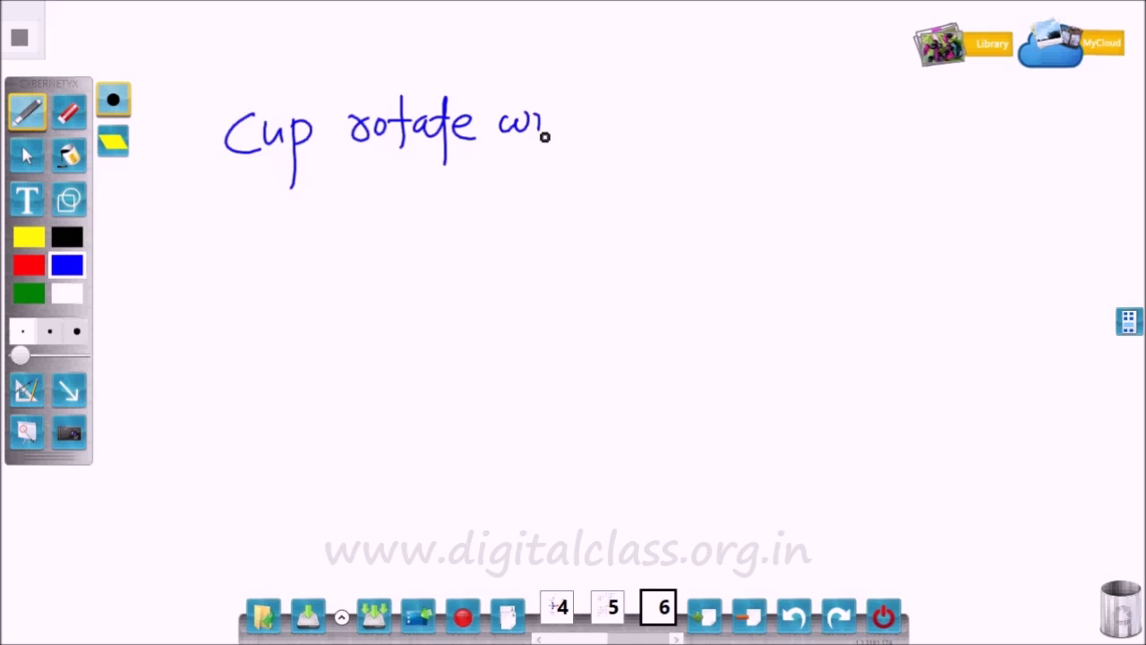
Write "cup rotate with magnet" in blue as the first line on page 6
{"action": "left_click_drag", "start_coordinate": [657, 134], "coordinate": [667, 142]}
{"action": "left_click_drag", "start_coordinate": [697, 114], "coordinate": [700, 134]}
{"action": "left_click_drag", "start_coordinate": [723, 115], "coordinate": [708, 178]}
{"action": "left_click_drag", "start_coordinate": [735, 115], "coordinate": [780, 144]}
{"action": "left_click_drag", "start_coordinate": [793, 86], "coordinate": [791, 155]}
{"action": "left_click_drag", "start_coordinate": [777, 113], "coordinate": [814, 119]}
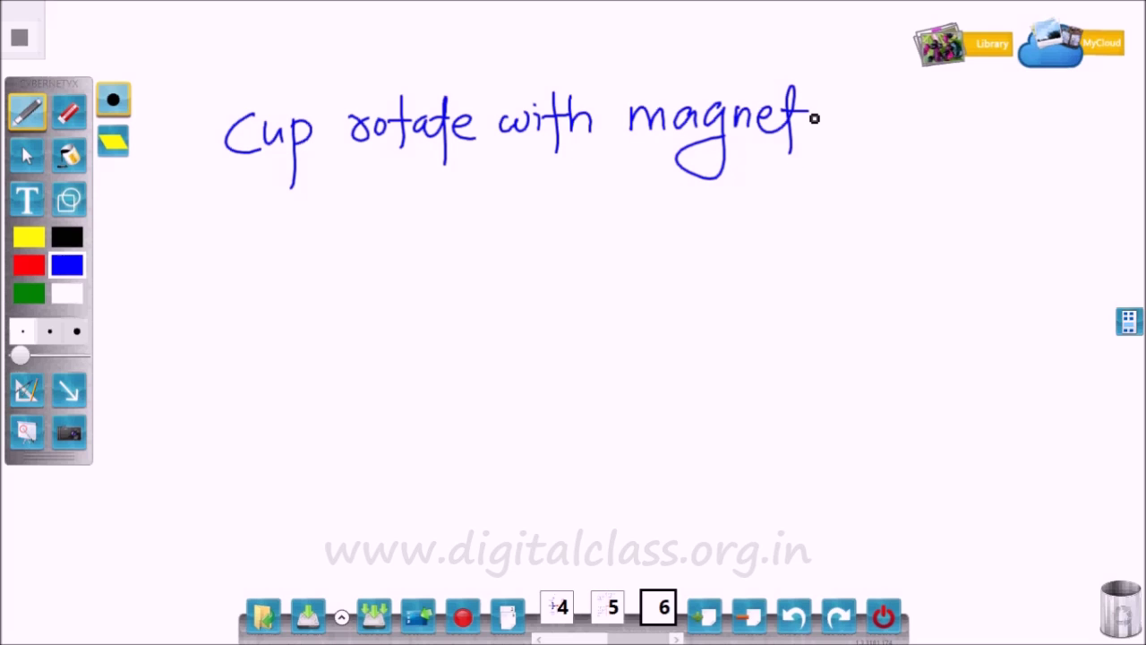
Write "Stop when" in red below the first line, followed by an arrow
{"action": "left_click", "coordinate": [28, 266]}
{"action": "left_click_drag", "start_coordinate": [234, 220], "coordinate": [208, 254]}
{"action": "left_click_drag", "start_coordinate": [252, 216], "coordinate": [255, 254]}
{"action": "left_click_drag", "start_coordinate": [240, 235], "coordinate": [269, 232]}
{"action": "left_click_drag", "start_coordinate": [276, 237], "coordinate": [273, 238]}
{"action": "left_click_drag", "start_coordinate": [288, 230], "coordinate": [287, 301]}
{"action": "left_click_drag", "start_coordinate": [290, 231], "coordinate": [295, 257]}
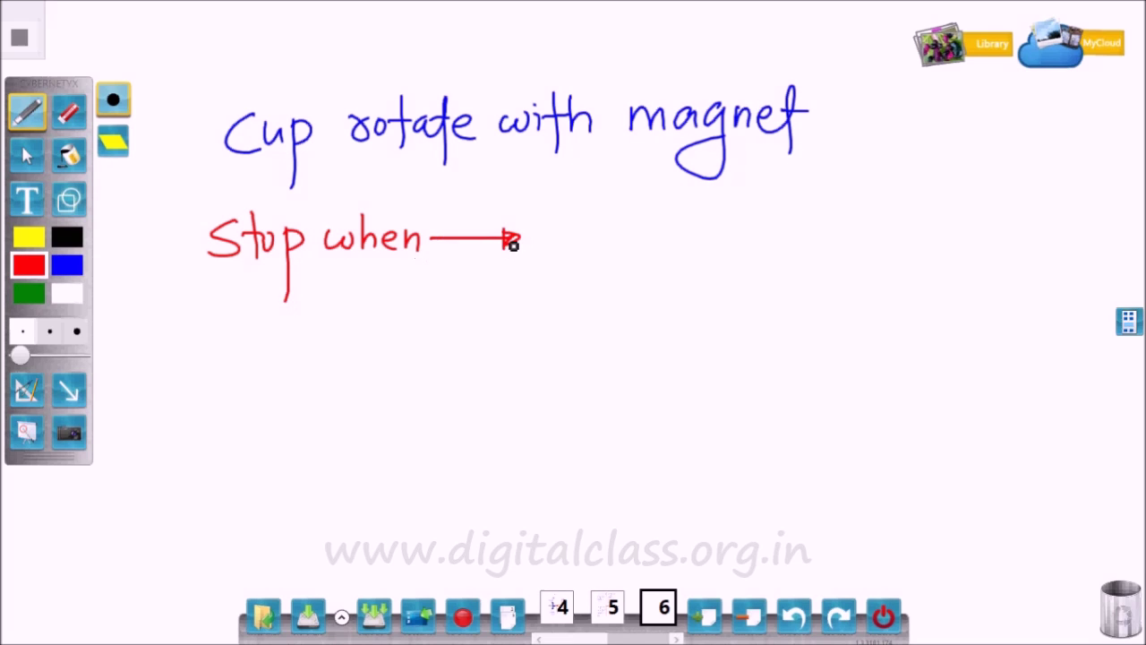
Continue the red line after the arrow with "force of mag feild"
{"action": "left_click_drag", "start_coordinate": [582, 199], "coordinate": [578, 279]}
{"action": "mouse_move", "coordinate": [602, 235]}
{"action": "left_mouse_down"}
{"action": "mouse_move", "coordinate": [673, 248]}
{"action": "mouse_move", "coordinate": [722, 240]}
{"action": "left_mouse_up"}
{"action": "left_click_drag", "start_coordinate": [743, 200], "coordinate": [750, 269]}
{"action": "left_click_drag", "start_coordinate": [783, 224], "coordinate": [846, 244]}
{"action": "left_click_drag", "start_coordinate": [860, 229], "coordinate": [877, 253]}
{"action": "left_click_drag", "start_coordinate": [931, 201], "coordinate": [923, 286]}
{"action": "left_click_drag", "start_coordinate": [936, 234], "coordinate": [1005, 274]}
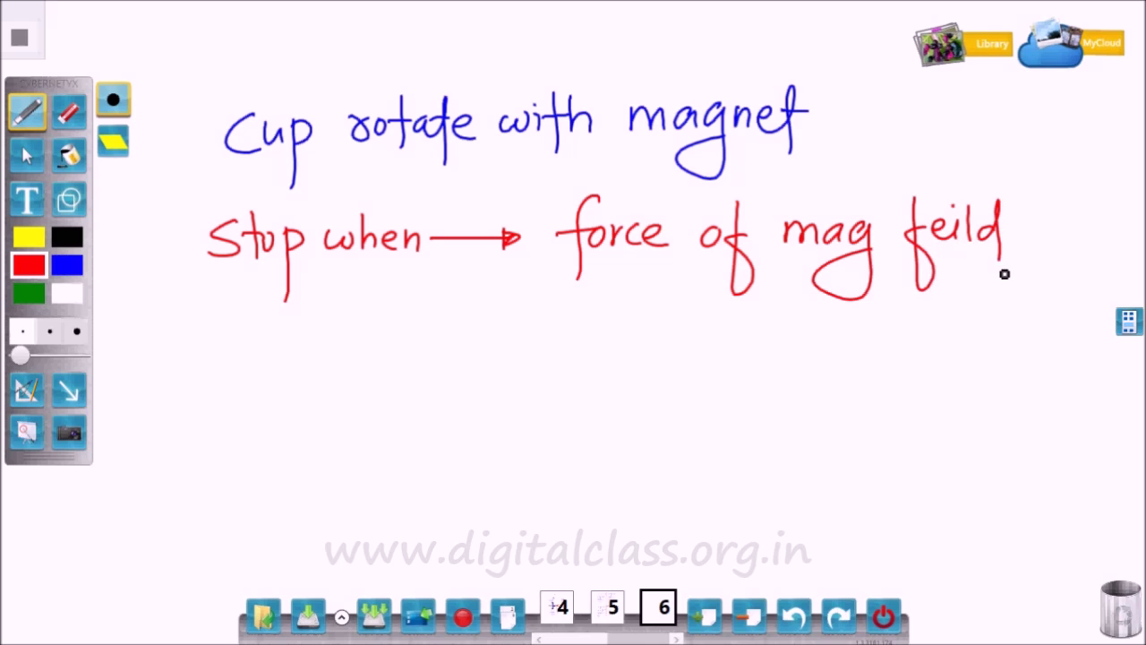
Finish the red note with "becomes equal opposing spring force" on the following lines
{"action": "mouse_move", "coordinate": [353, 338]}
{"action": "left_mouse_down"}
{"action": "mouse_move", "coordinate": [463, 346]}
{"action": "mouse_move", "coordinate": [488, 336]}
{"action": "left_mouse_up"}
{"action": "left_click_drag", "start_coordinate": [522, 322], "coordinate": [607, 338]}
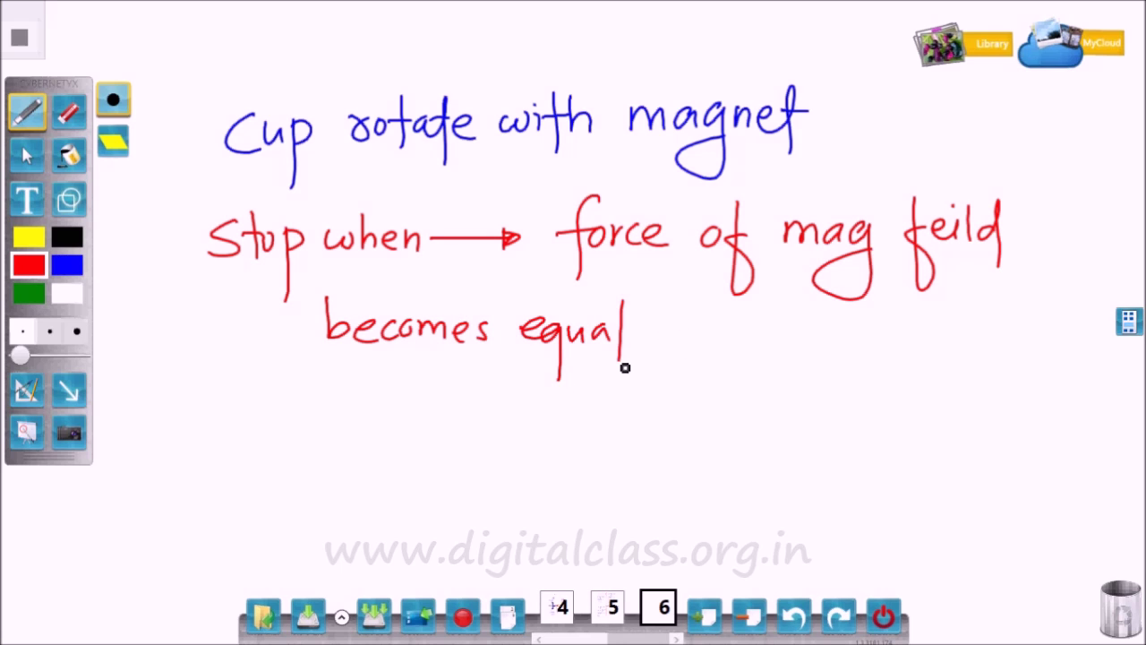
{"action": "left_click_drag", "start_coordinate": [687, 325], "coordinate": [686, 328]}
{"action": "left_click_drag", "start_coordinate": [700, 326], "coordinate": [716, 334]}
{"action": "left_click_drag", "start_coordinate": [721, 328], "coordinate": [740, 335]}
{"action": "left_click_drag", "start_coordinate": [767, 329], "coordinate": [762, 339]}
{"action": "left_click_drag", "start_coordinate": [846, 357], "coordinate": [805, 414]}
{"action": "mouse_move", "coordinate": [923, 328]}
{"action": "left_mouse_down"}
{"action": "mouse_move", "coordinate": [901, 351]}
{"action": "mouse_move", "coordinate": [932, 391]}
{"action": "left_mouse_up"}
{"action": "left_click_drag", "start_coordinate": [936, 339], "coordinate": [985, 351]}
{"action": "left_click_drag", "start_coordinate": [1012, 336], "coordinate": [1000, 384]}
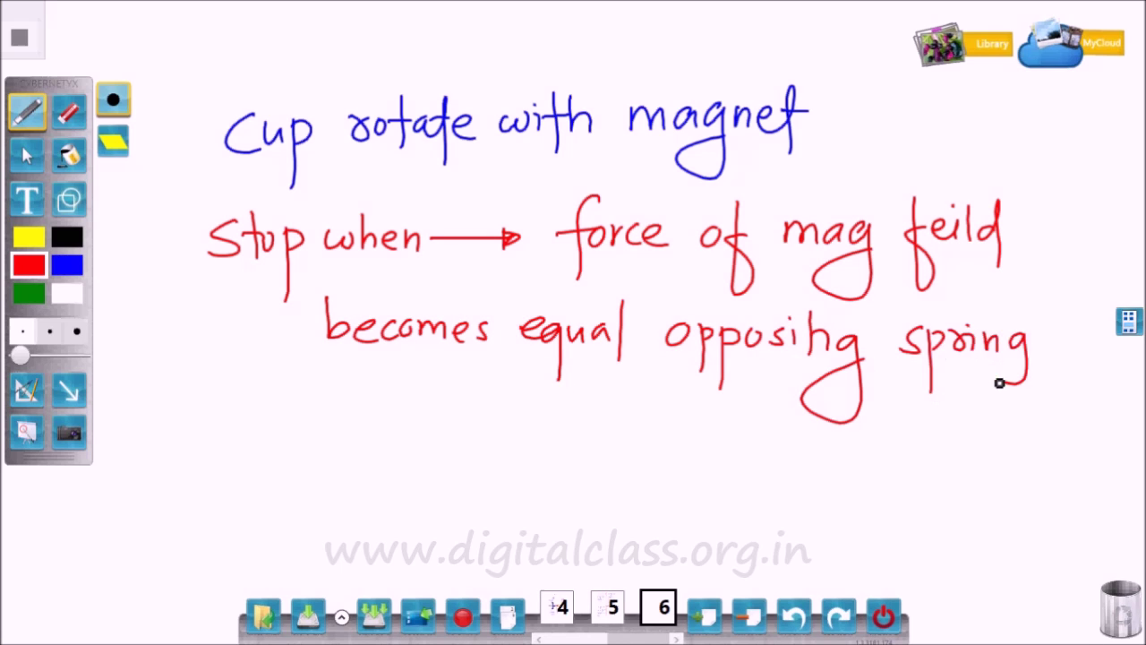
{"action": "left_click_drag", "start_coordinate": [652, 399], "coordinate": [618, 482]}
{"action": "left_click_drag", "start_coordinate": [600, 433], "coordinate": [633, 430]}
{"action": "left_click_drag", "start_coordinate": [646, 428], "coordinate": [659, 435]}
Scale down the notes on page 6 and move them to the upper part of the page
{"action": "left_click", "coordinate": [26, 154]}
{"action": "mouse_move", "coordinate": [248, 79]}
{"action": "left_mouse_down"}
{"action": "mouse_move", "coordinate": [1015, 140]}
{"action": "mouse_move", "coordinate": [645, 81]}
{"action": "left_mouse_up"}
{"action": "mouse_move", "coordinate": [1021, 493]}
{"action": "left_mouse_down"}
{"action": "mouse_move", "coordinate": [990, 430]}
{"action": "mouse_move", "coordinate": [842, 345]}
{"action": "left_mouse_up"}
{"action": "left_click_drag", "start_coordinate": [546, 224], "coordinate": [501, 174]}
Write the formula "Spring force = torsional stiffness X angle turned" in blue below the notes
{"action": "left_click", "coordinate": [27, 111]}
{"action": "left_click", "coordinate": [68, 265]}
{"action": "left_click_drag", "start_coordinate": [270, 361], "coordinate": [210, 403]}
{"action": "left_click_drag", "start_coordinate": [282, 376], "coordinate": [285, 401]}
{"action": "left_click_drag", "start_coordinate": [305, 385], "coordinate": [360, 405]}
{"action": "left_click_drag", "start_coordinate": [381, 387], "coordinate": [354, 428]}
{"action": "left_click_drag", "start_coordinate": [453, 355], "coordinate": [425, 449]}
{"action": "left_click_drag", "start_coordinate": [448, 389], "coordinate": [466, 398]}
{"action": "mouse_move", "coordinate": [770, 377]}
{"action": "left_mouse_down"}
{"action": "mouse_move", "coordinate": [976, 358]}
{"action": "mouse_move", "coordinate": [946, 482]}
{"action": "left_mouse_up"}
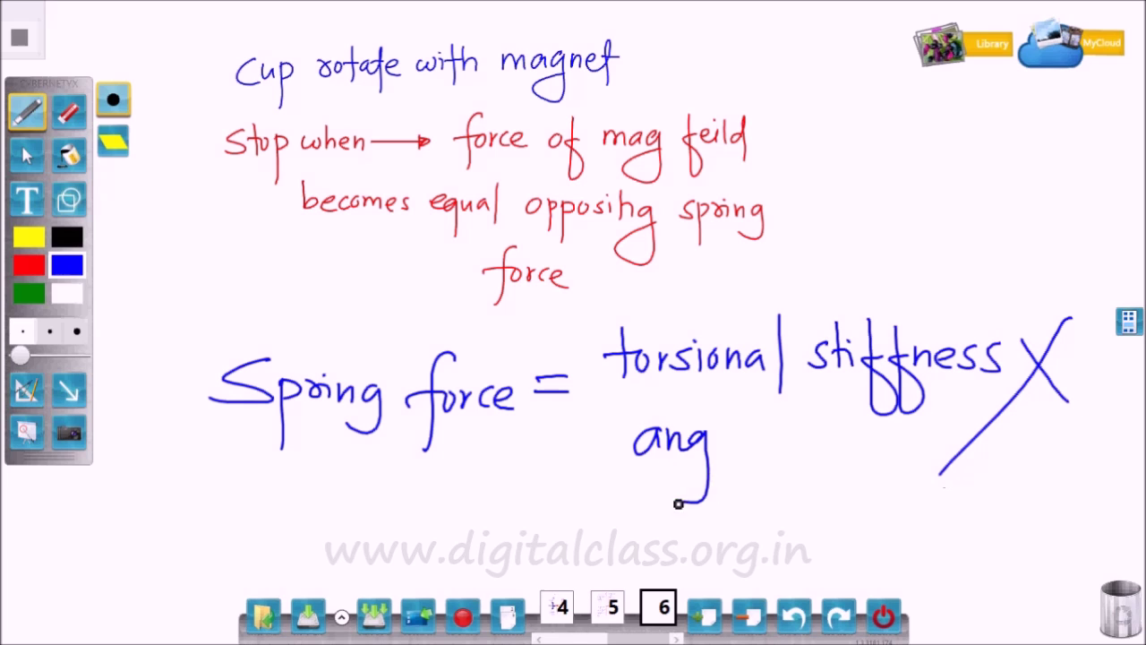
{"action": "left_click_drag", "start_coordinate": [714, 494], "coordinate": [831, 473]}
{"action": "left_click", "coordinate": [27, 155]}
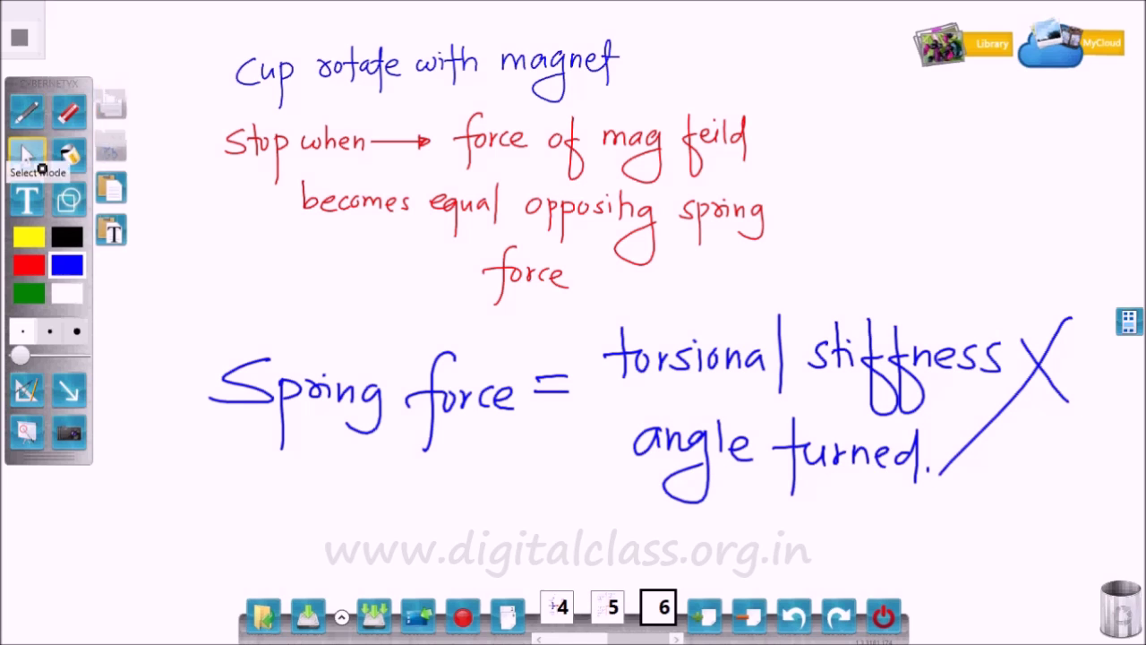
{"action": "left_click", "coordinate": [1030, 376]}
Add page 7 and write "As shaft speed ↑" in blue, with "more V induced ↑ — more current ↑" in red below
{"action": "left_click", "coordinate": [29, 265]}
{"action": "left_click", "coordinate": [705, 616]}
{"action": "left_click", "coordinate": [27, 111]}
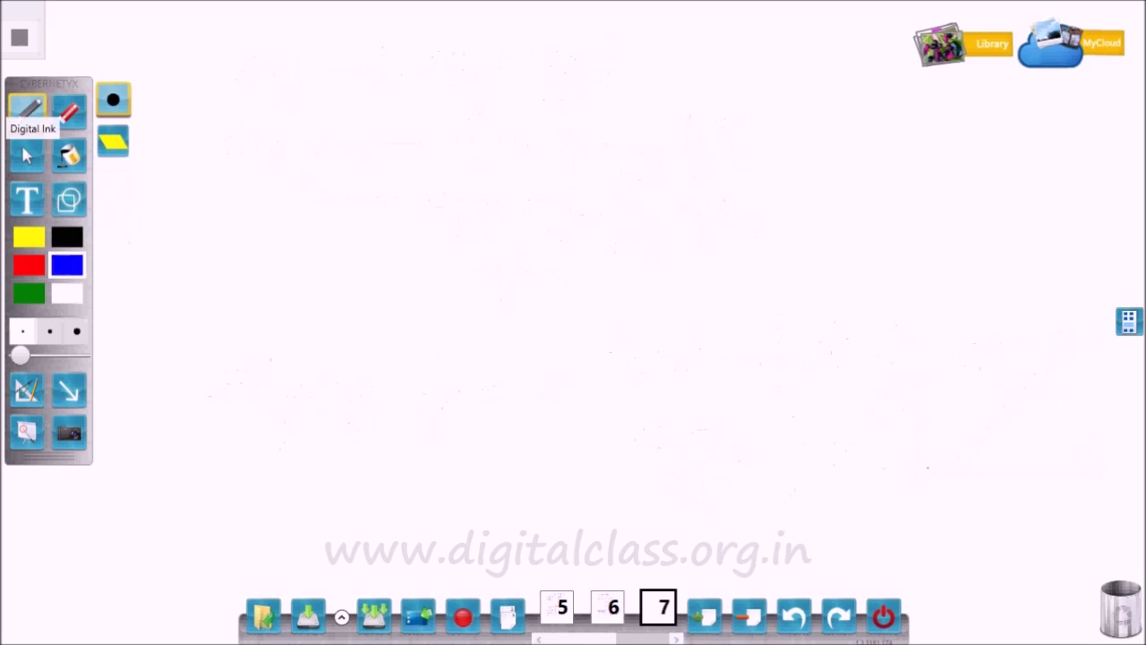
{"action": "left_click_drag", "start_coordinate": [235, 85], "coordinate": [349, 125]}
{"action": "mouse_move", "coordinate": [358, 85]}
{"action": "left_mouse_down"}
{"action": "mouse_move", "coordinate": [448, 109]}
{"action": "mouse_move", "coordinate": [596, 80]}
{"action": "left_mouse_up"}
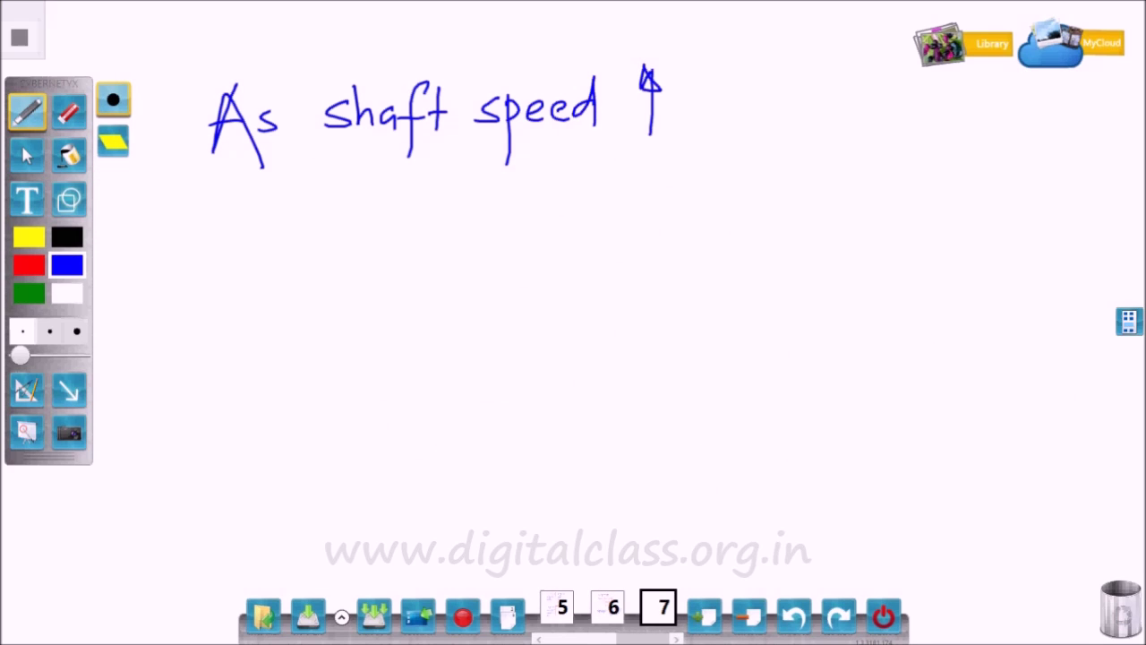
{"action": "left_click", "coordinate": [29, 265]}
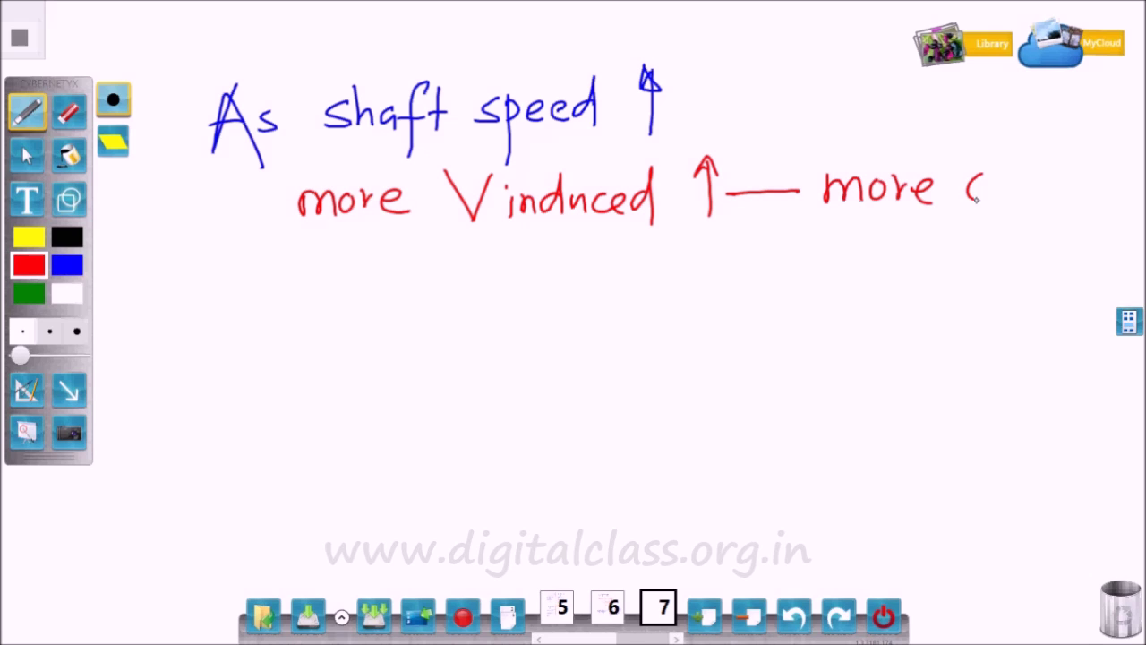
Write "— mag feild ↑" and "mag force ↑" in blue on two lines below the red line
{"action": "left_click", "coordinate": [67, 264]}
{"action": "left_click_drag", "start_coordinate": [220, 280], "coordinate": [379, 287]}
{"action": "left_click", "coordinate": [794, 616]}
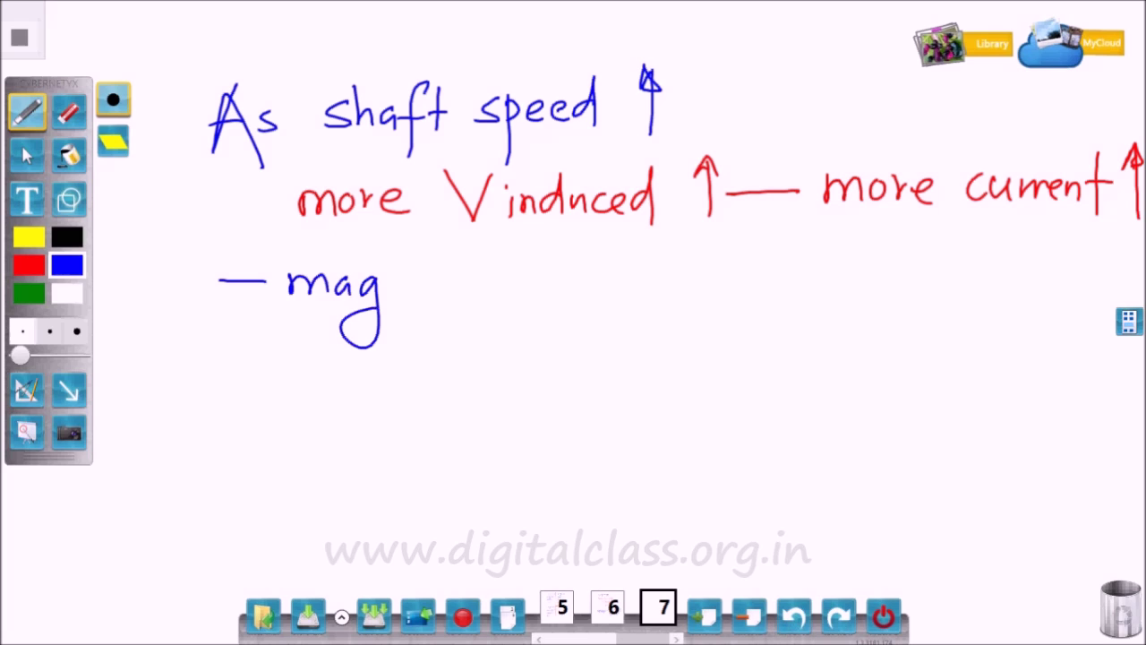
{"action": "left_click_drag", "start_coordinate": [437, 260], "coordinate": [518, 267]}
{"action": "left_click_drag", "start_coordinate": [280, 384], "coordinate": [341, 434]}
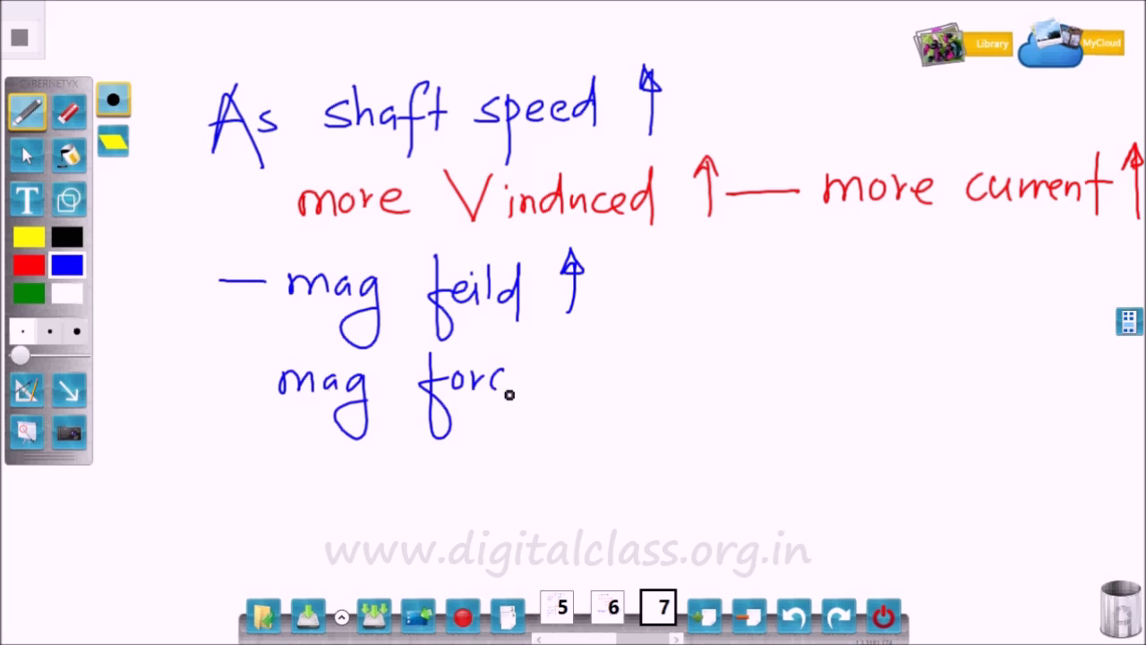
Write "spring force ↑ — deflection of pointer ↑" in blue below the mag force line
{"action": "left_click_drag", "start_coordinate": [374, 478], "coordinate": [412, 474]}
{"action": "left_click_drag", "start_coordinate": [464, 444], "coordinate": [454, 482]}
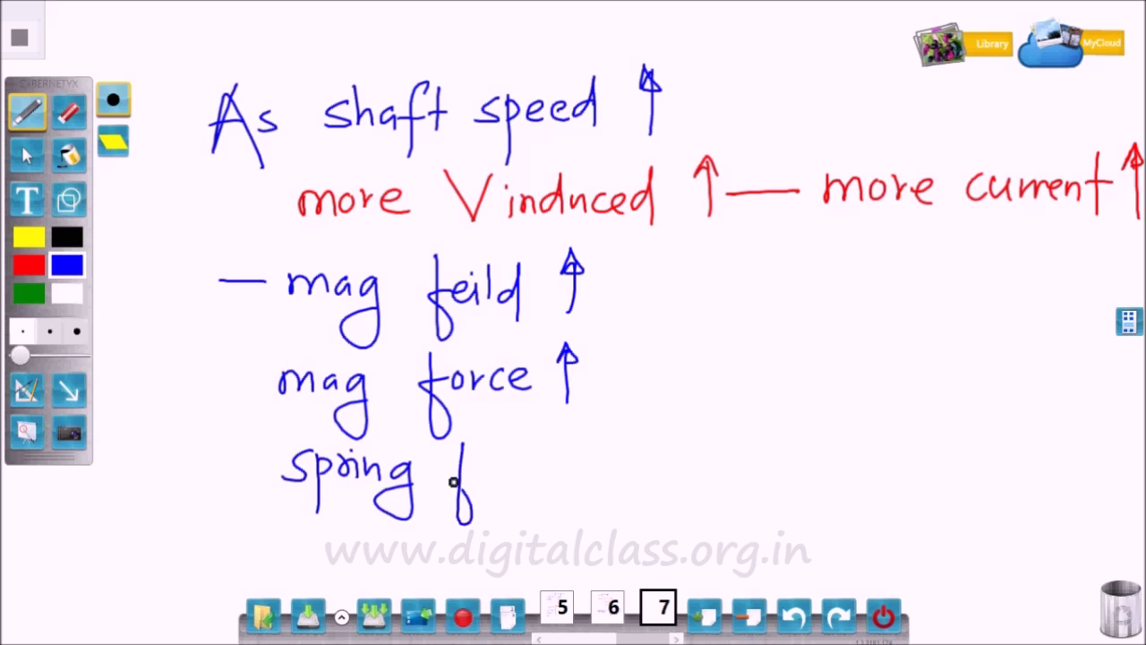
{"action": "left_click_drag", "start_coordinate": [573, 444], "coordinate": [578, 450]}
{"action": "left_click_drag", "start_coordinate": [597, 471], "coordinate": [656, 470]}
{"action": "mouse_move", "coordinate": [688, 457]}
{"action": "left_mouse_down"}
{"action": "mouse_move", "coordinate": [695, 484]}
{"action": "mouse_move", "coordinate": [715, 483]}
{"action": "left_mouse_up"}
{"action": "left_click_drag", "start_coordinate": [732, 445], "coordinate": [724, 511]}
{"action": "left_click_drag", "start_coordinate": [740, 448], "coordinate": [743, 485]}
{"action": "left_click_drag", "start_coordinate": [747, 474], "coordinate": [783, 489]}
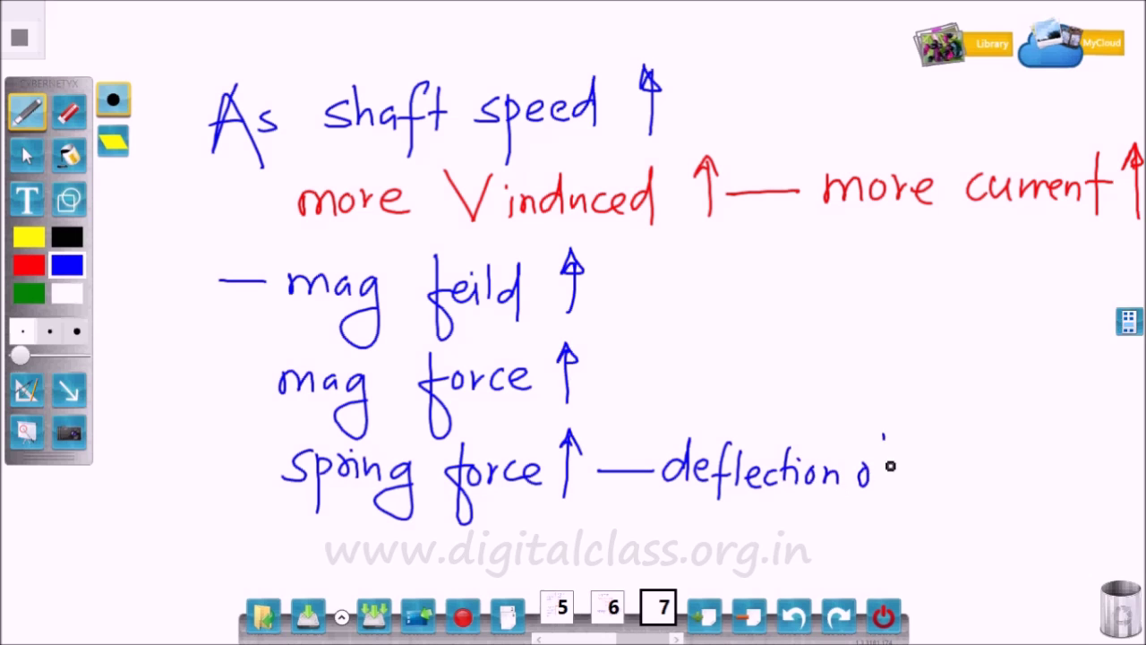
{"action": "left_click_drag", "start_coordinate": [885, 439], "coordinate": [906, 462]}
{"action": "left_click_drag", "start_coordinate": [925, 455], "coordinate": [928, 501]}
{"action": "left_click_drag", "start_coordinate": [928, 466], "coordinate": [940, 474]}
{"action": "left_click_drag", "start_coordinate": [942, 465], "coordinate": [951, 475]}
{"action": "left_click_drag", "start_coordinate": [957, 459], "coordinate": [988, 466]}
Select all the notes on page 7 and shrink them into the upper part of the page
{"action": "left_click", "coordinate": [27, 155]}
{"action": "mouse_move", "coordinate": [170, 73]}
{"action": "left_mouse_down"}
{"action": "mouse_move", "coordinate": [997, 552]}
{"action": "mouse_move", "coordinate": [1132, 161]}
{"action": "left_mouse_up"}
{"action": "mouse_move", "coordinate": [1079, 494]}
{"action": "left_mouse_down"}
{"action": "mouse_move", "coordinate": [1033, 491]}
{"action": "mouse_move", "coordinate": [1062, 508]}
{"action": "left_mouse_up"}
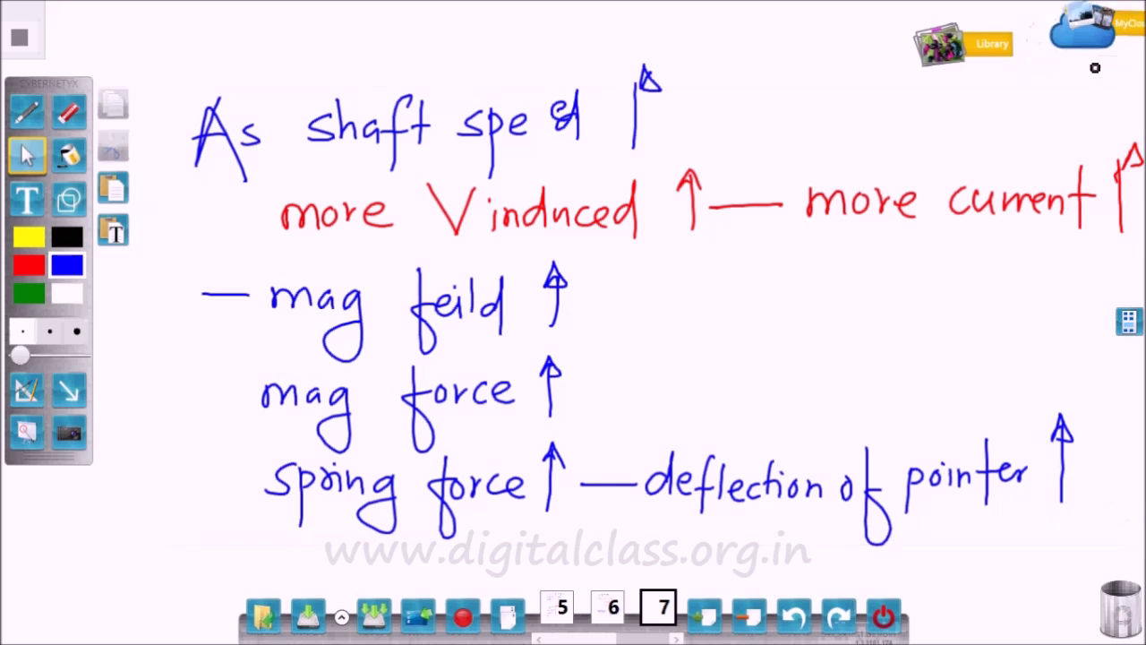
{"action": "mouse_move", "coordinate": [1065, 85]}
{"action": "left_mouse_down"}
{"action": "mouse_move", "coordinate": [1127, 260]}
{"action": "mouse_move", "coordinate": [260, 41]}
{"action": "mouse_move", "coordinate": [296, 19]}
{"action": "left_mouse_up"}
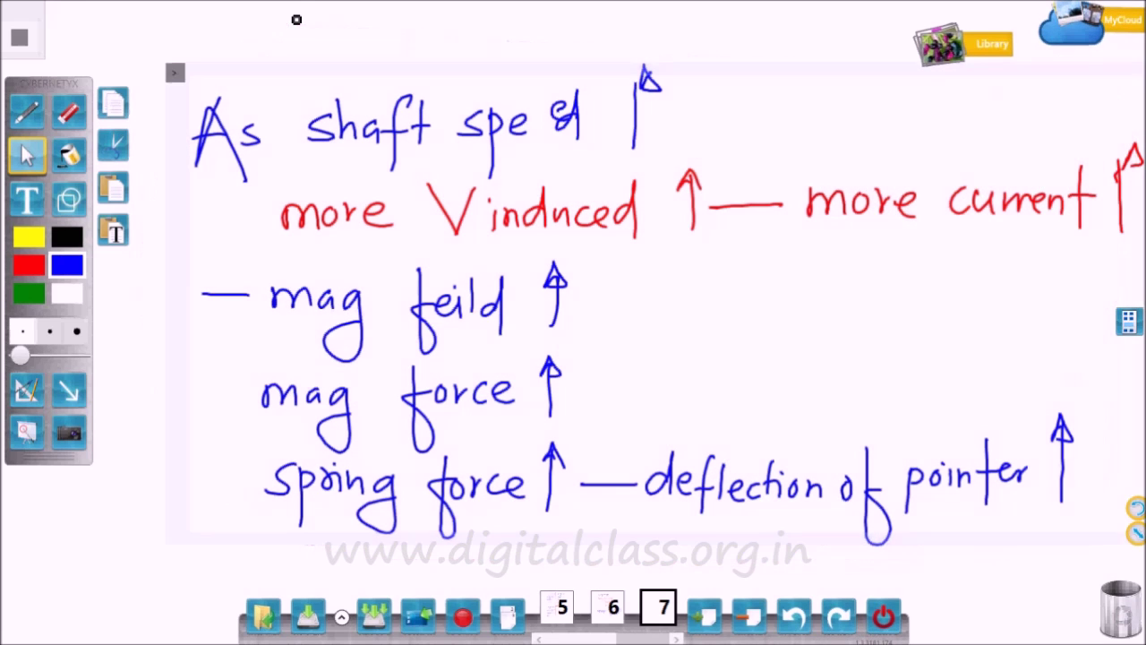
{"action": "mouse_move", "coordinate": [1135, 533]}
{"action": "left_mouse_down"}
{"action": "mouse_move", "coordinate": [949, 397]}
{"action": "mouse_move", "coordinate": [941, 424]}
{"action": "mouse_move", "coordinate": [734, 227]}
{"action": "left_mouse_up"}
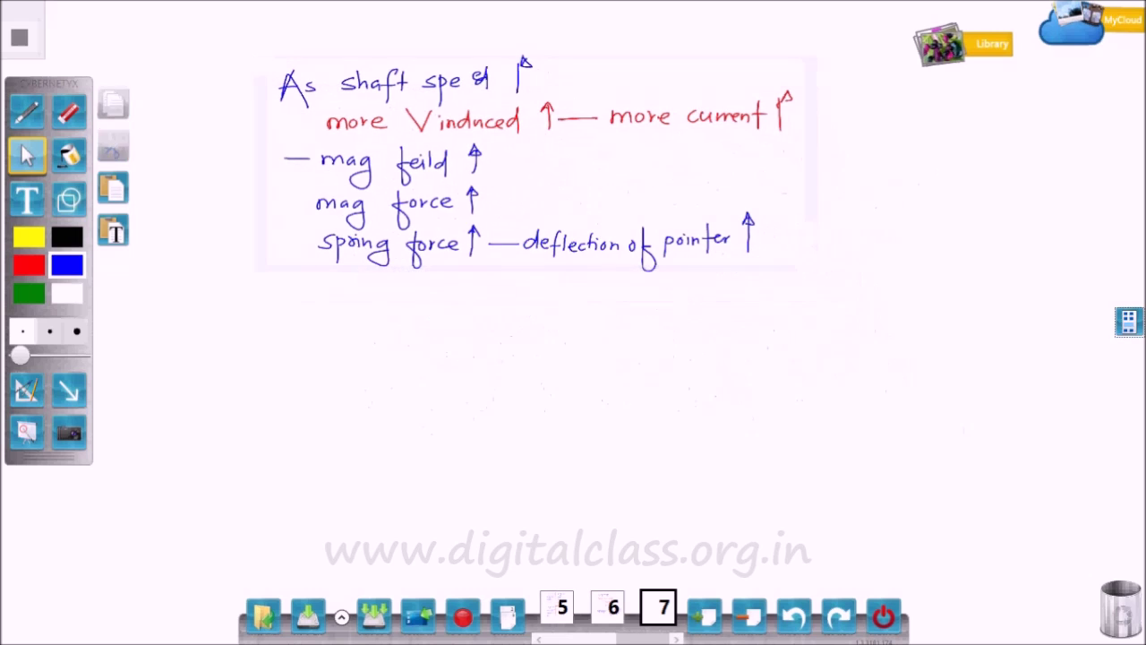
Write "deflection of pointer is measure of speed of shaft" in large blue handwriting below the shrunken notes
{"action": "left_click", "coordinate": [27, 112]}
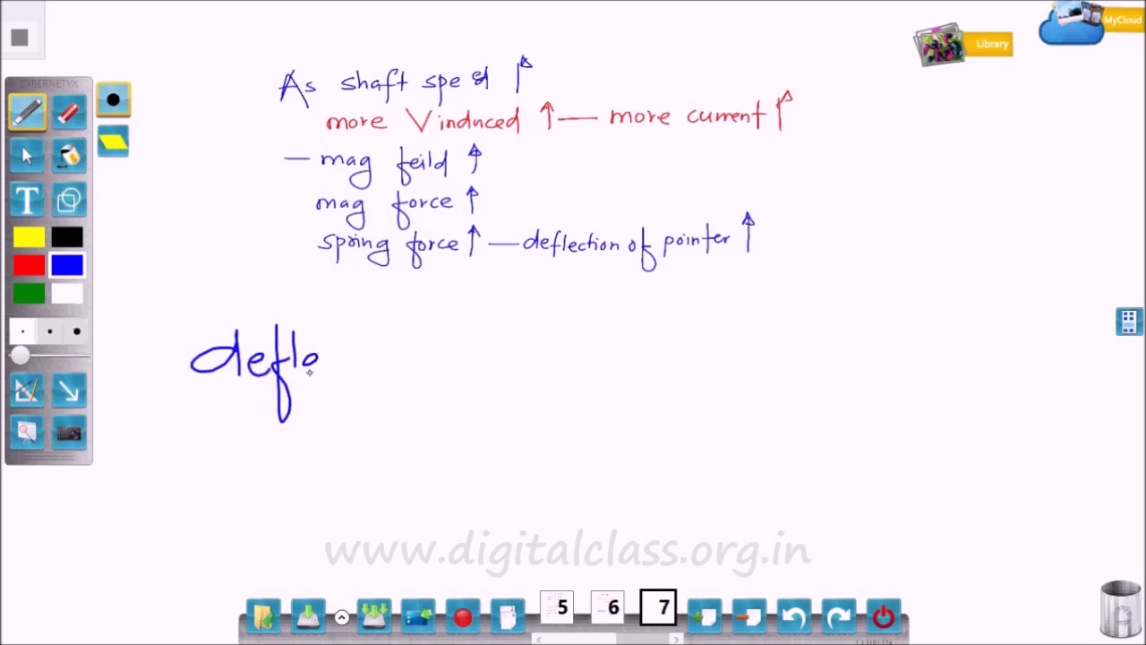
{"action": "left_click_drag", "start_coordinate": [475, 326], "coordinate": [488, 359]}
{"action": "left_click_drag", "start_coordinate": [502, 346], "coordinate": [505, 368]}
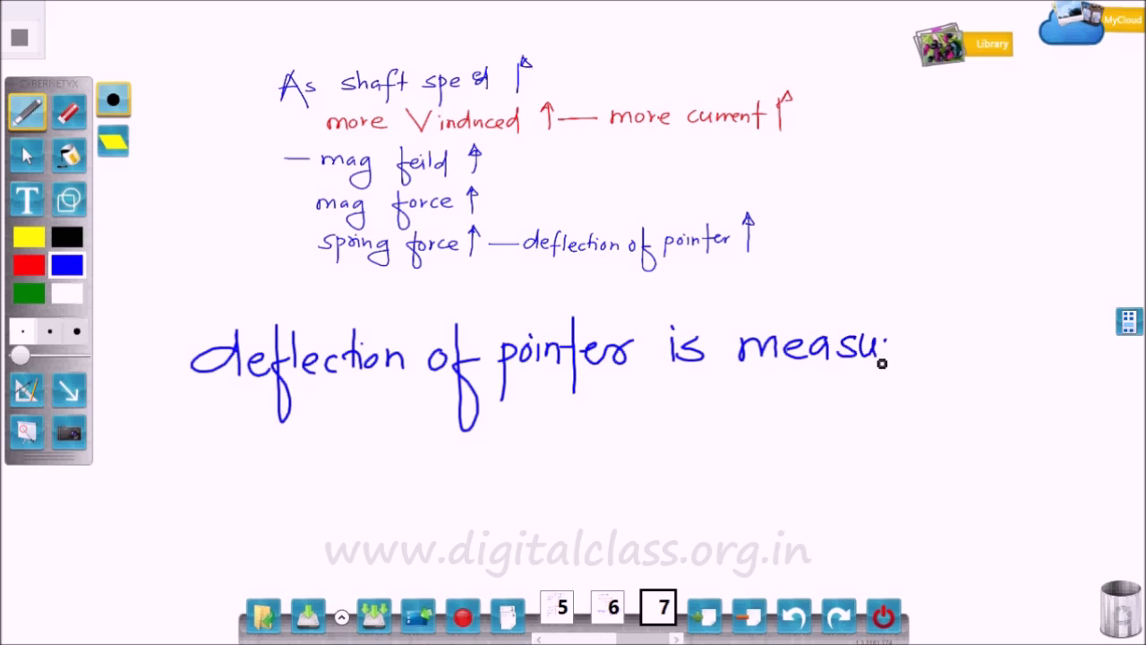
{"action": "left_click_drag", "start_coordinate": [982, 307], "coordinate": [1011, 339]}
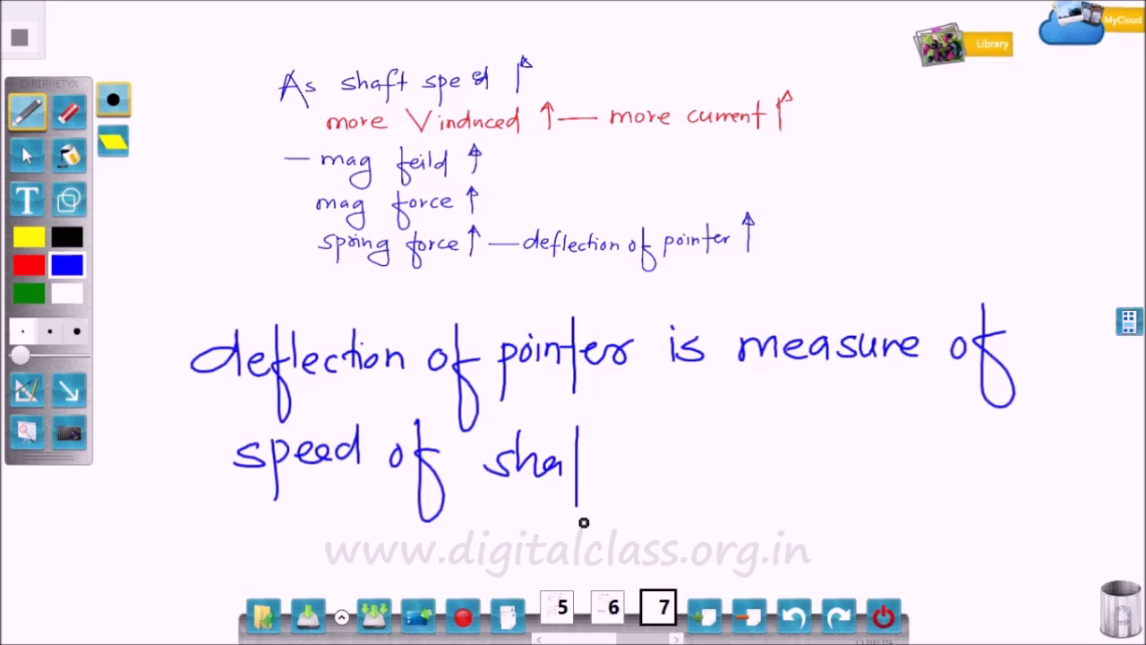
Add page 8 and write the underlined red heading "application" with the arrow point "used in two wheeler speedometer" below it
{"action": "left_click", "coordinate": [705, 616]}
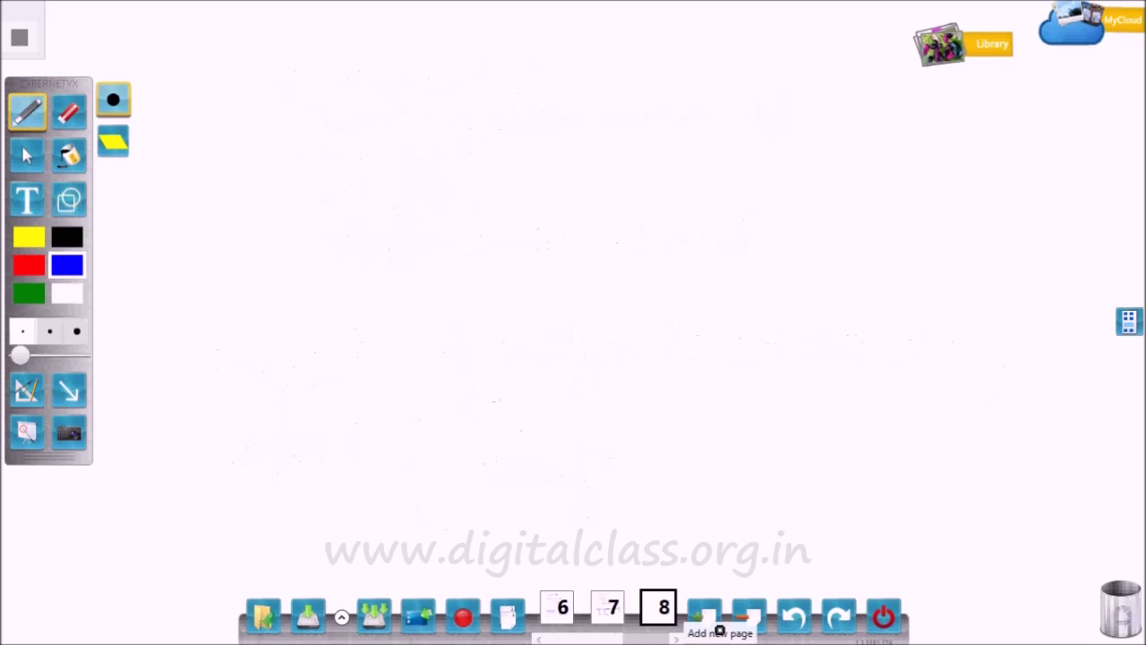
{"action": "left_click", "coordinate": [29, 265]}
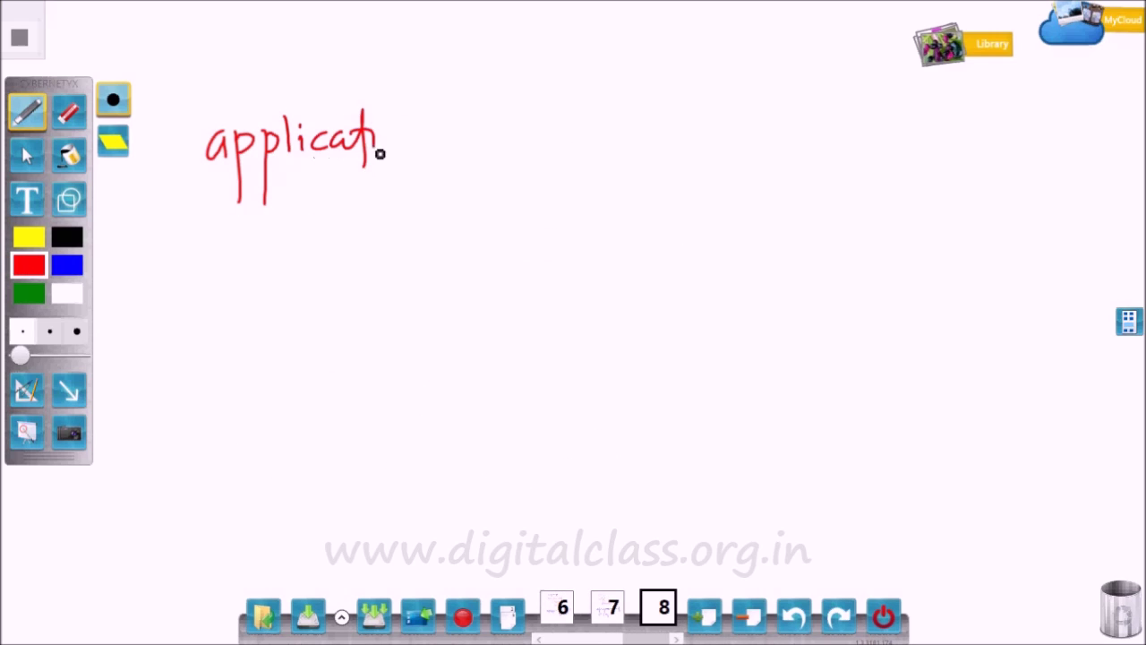
{"action": "left_click_drag", "start_coordinate": [187, 173], "coordinate": [498, 173]}
{"action": "left_click_drag", "start_coordinate": [218, 258], "coordinate": [274, 254]}
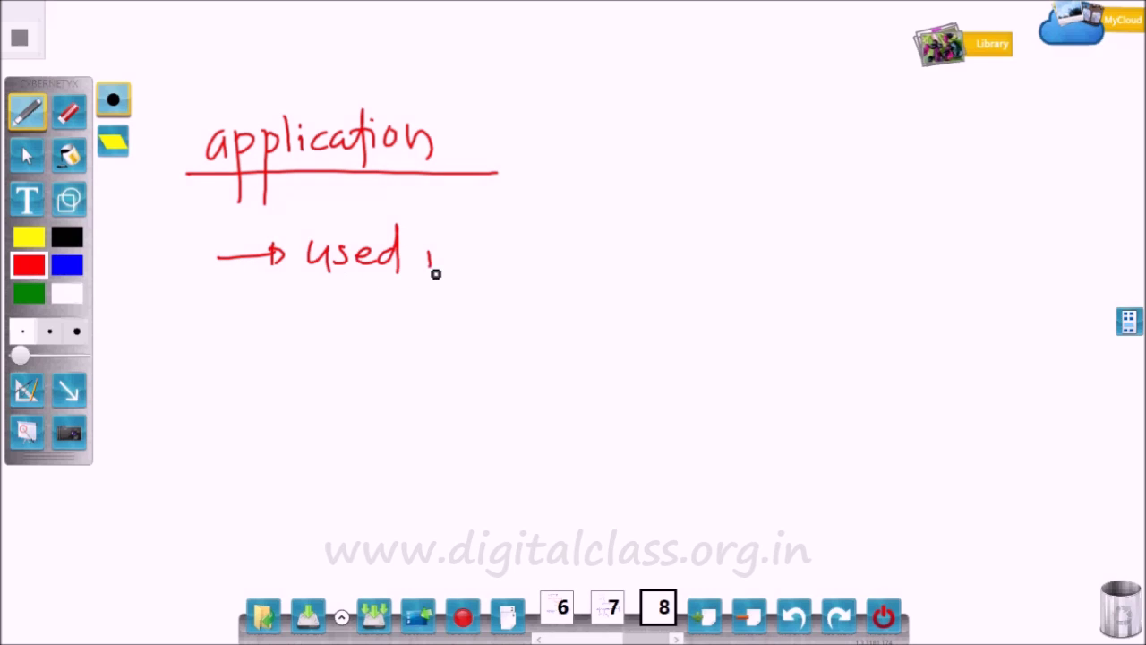
{"action": "mouse_move", "coordinate": [616, 267]}
{"action": "left_mouse_down"}
{"action": "mouse_move", "coordinate": [681, 251]}
{"action": "mouse_move", "coordinate": [731, 291]}
{"action": "left_mouse_up"}
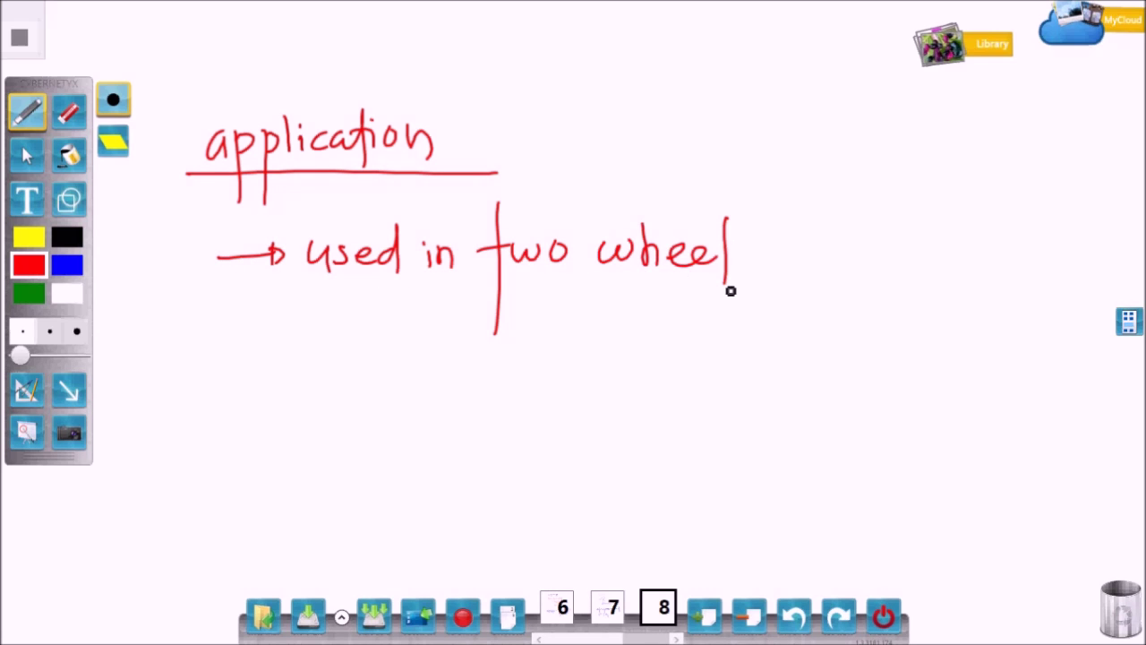
{"action": "left_click_drag", "start_coordinate": [988, 253], "coordinate": [1056, 303]}
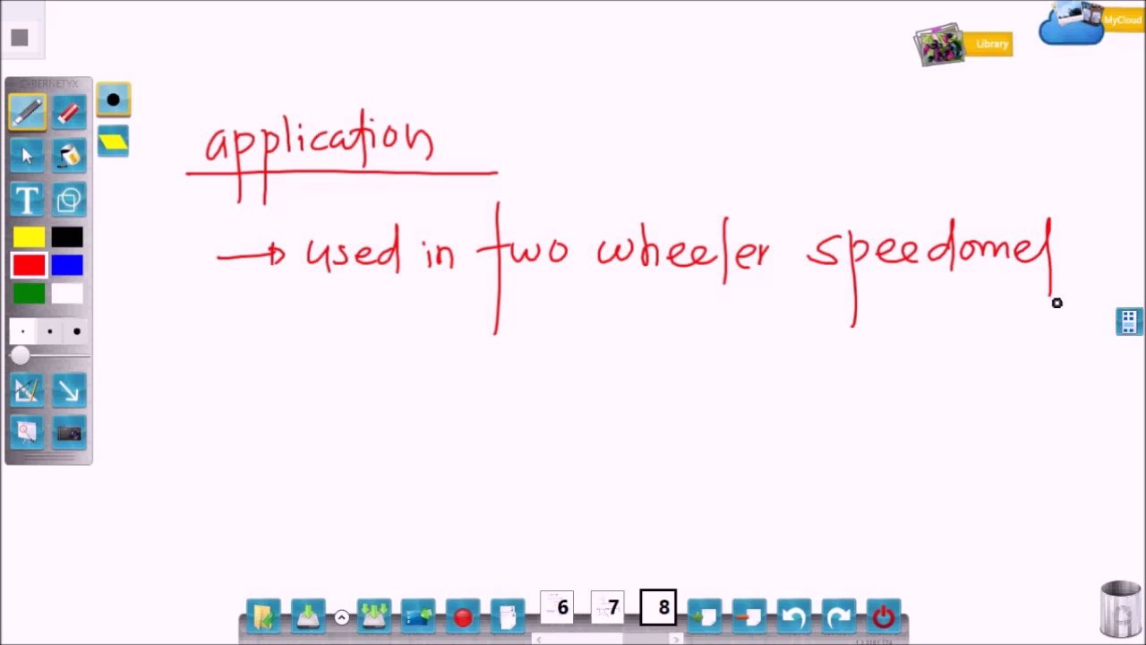